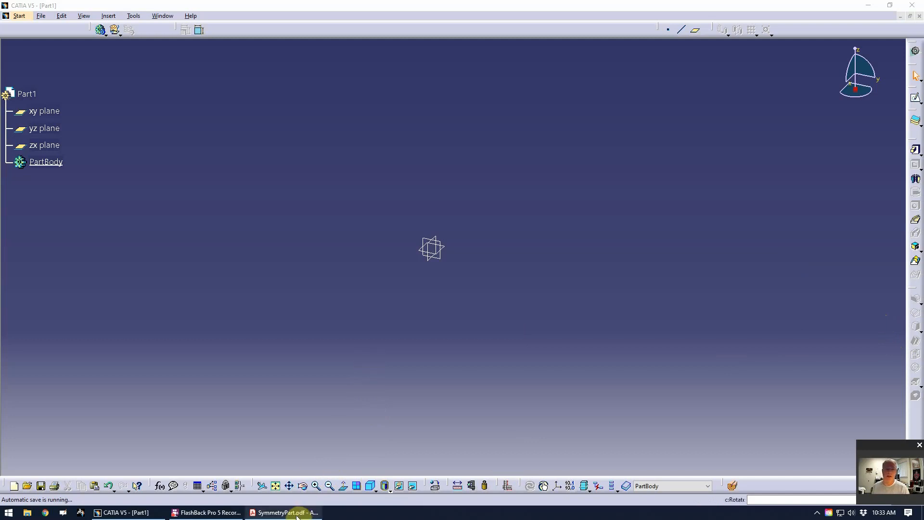
Examine the dimensioned views in SymmetryPart.pdf in Adobe Acrobat, including the centered pocket note, and return to CATIA V5
mouse_move(286, 512)
left_click(304, 490)
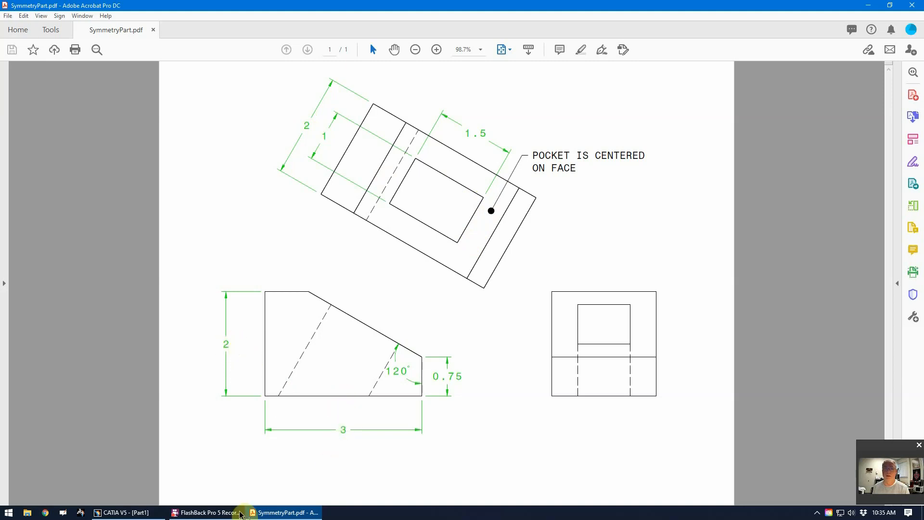
left_click(142, 513)
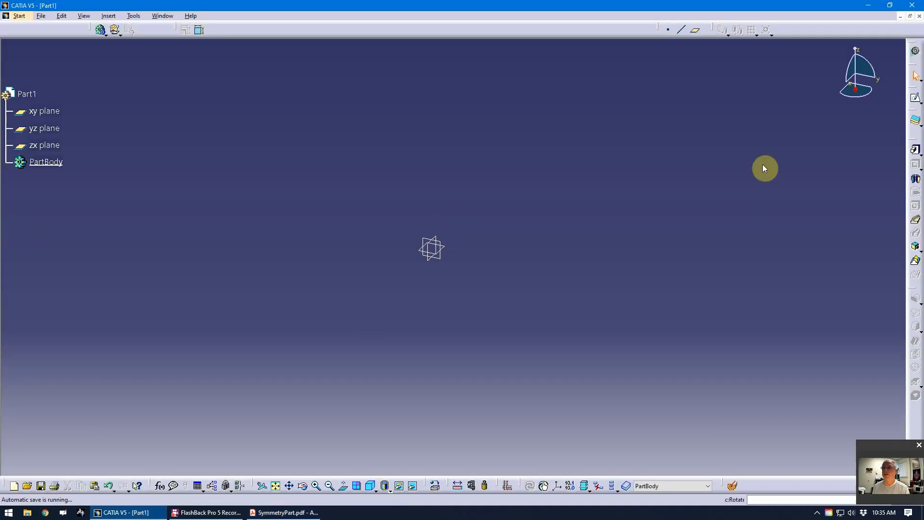
Sketch a closed five-sided profile on the yz plane, starting at the origin, about 1.76 in wide and 1.4 in high with a sloped edge
left_click(915, 98)
left_click(445, 262)
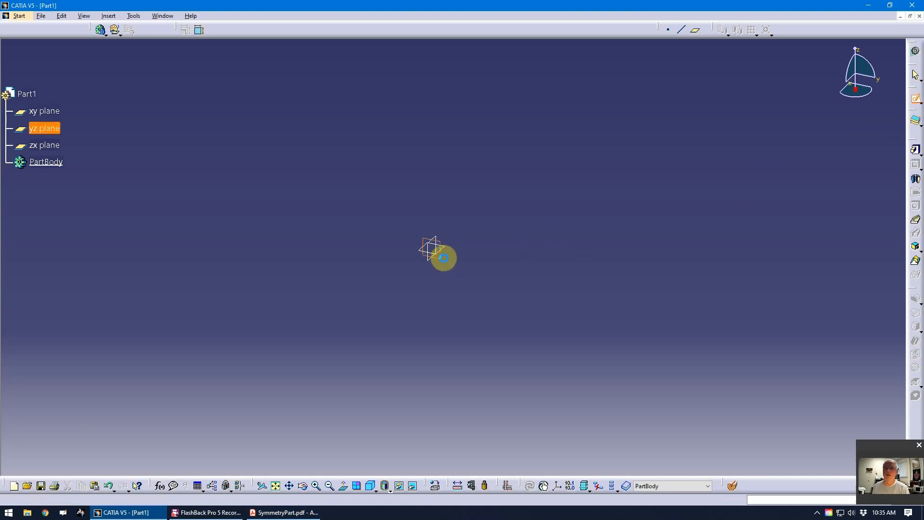
middle_click_drag(701, 210, 557, 223)
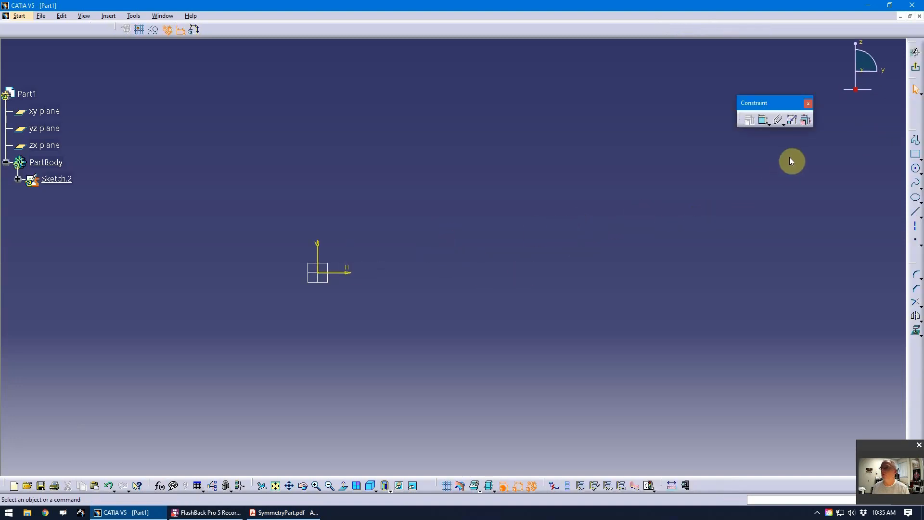
left_click(915, 140)
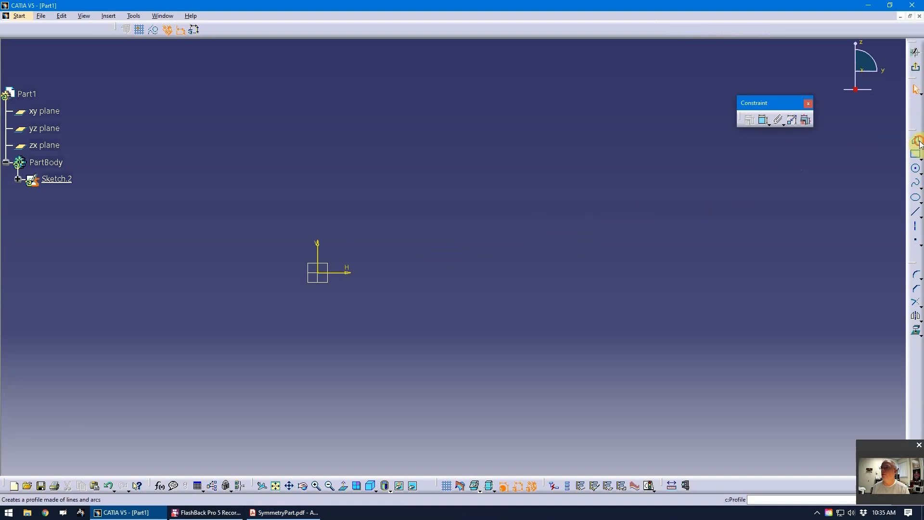
left_click(319, 272)
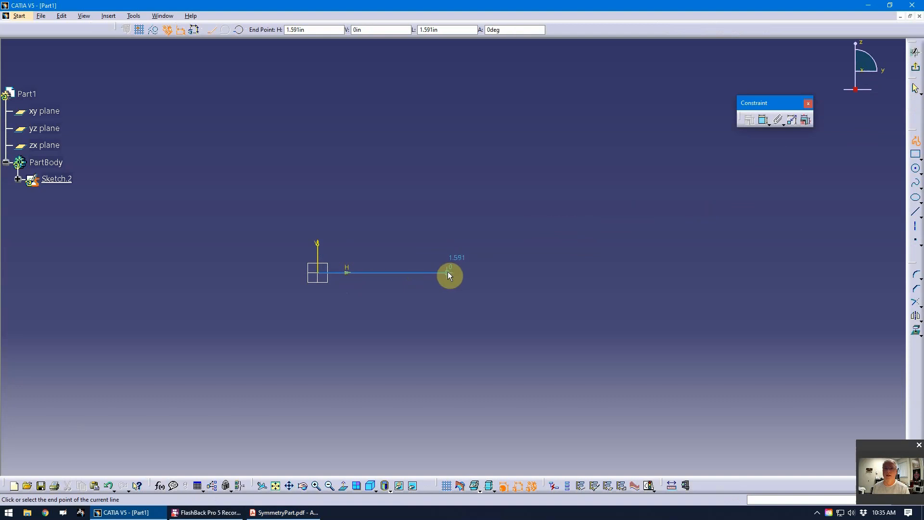
left_click(461, 272)
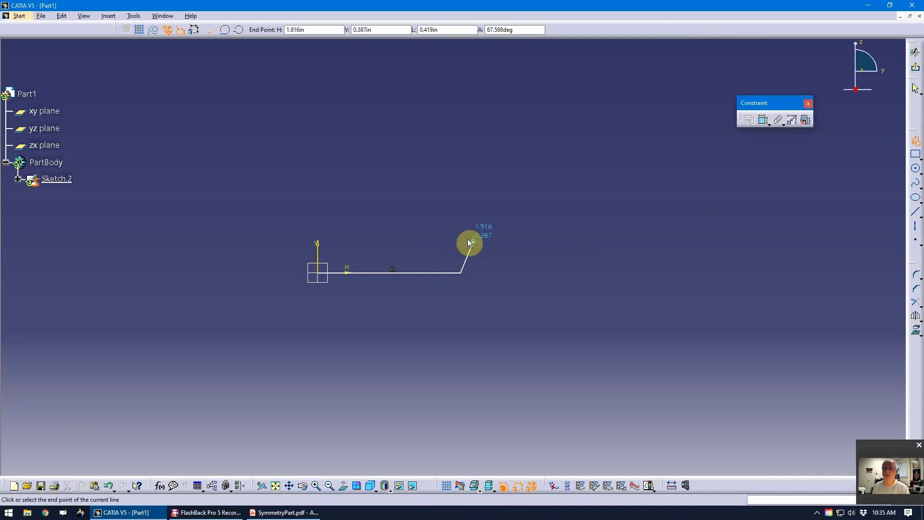
left_click(461, 219)
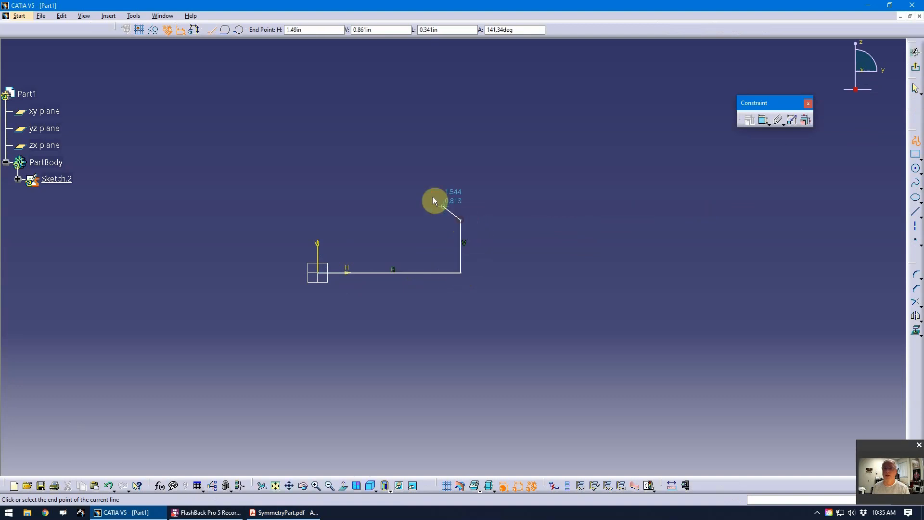
left_click(363, 158)
left_click(318, 158)
left_click(318, 272)
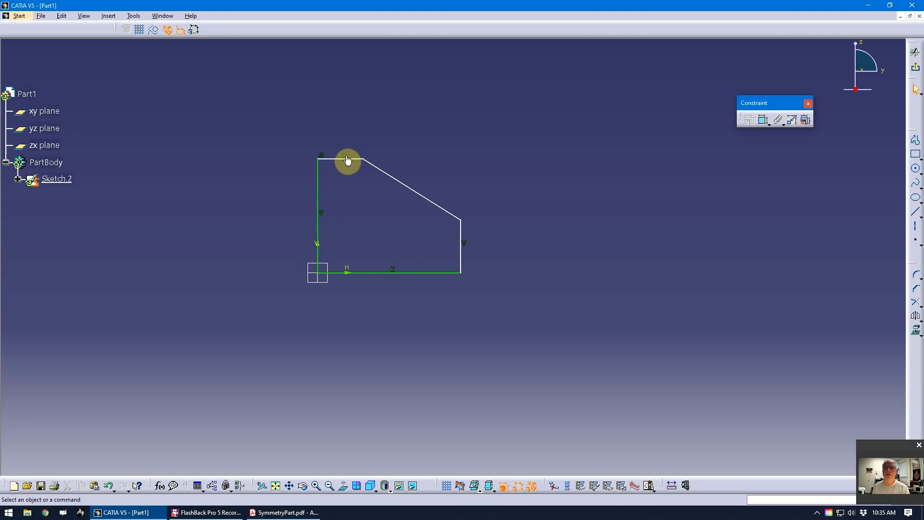
Dimension the length of the profile's bottom edge and the height of its left edge
mouse_move(543, 268)
middle_mouse_down()
mouse_move(592, 303)
mouse_move(595, 284)
middle_mouse_up()
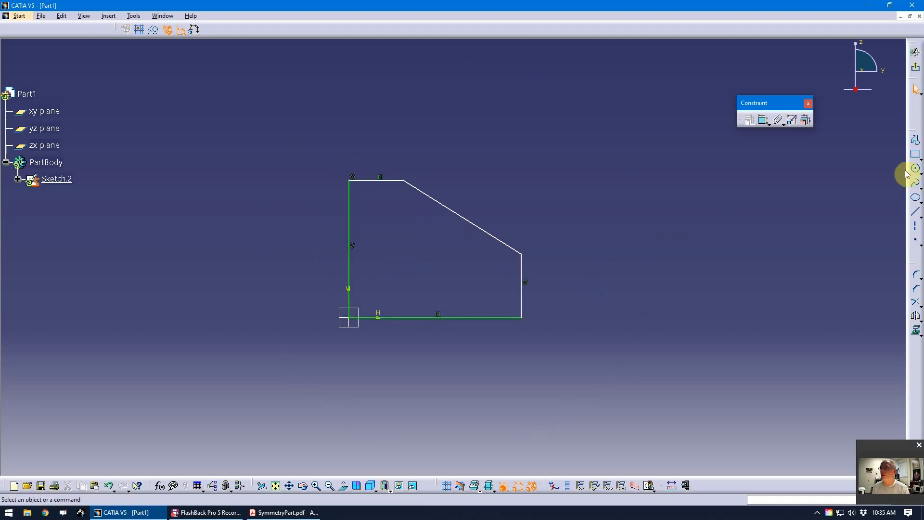
left_click(763, 121)
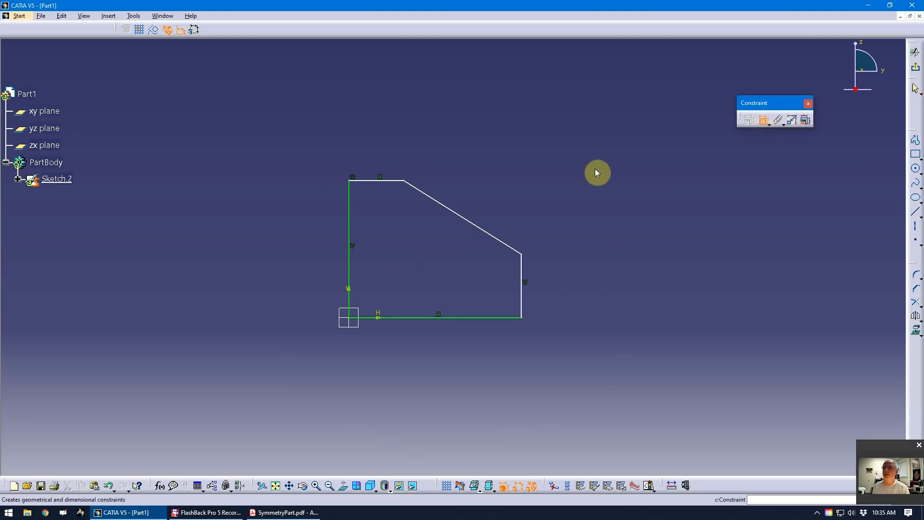
left_click(455, 317)
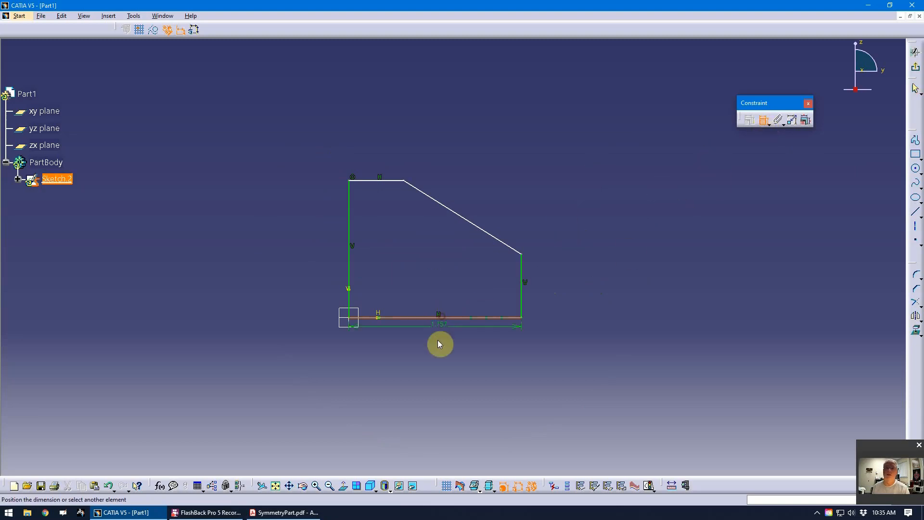
left_click(432, 356)
left_click(762, 121)
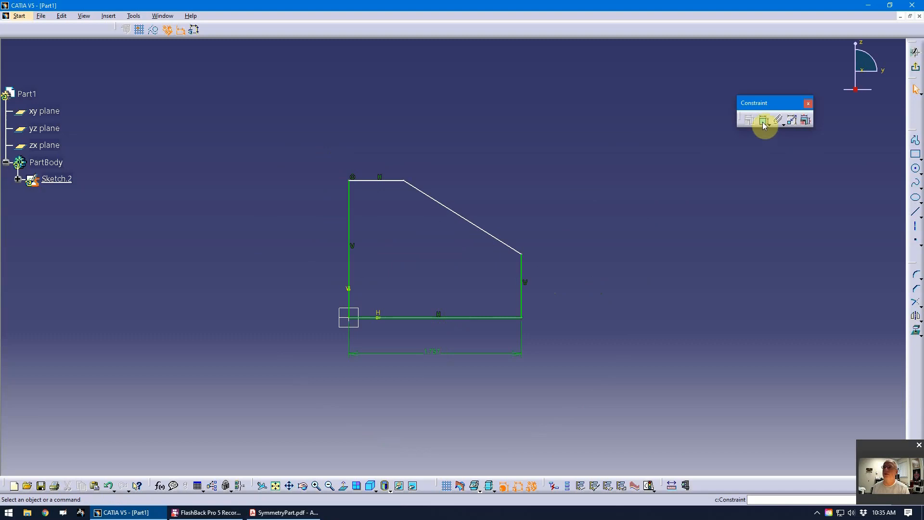
left_click(350, 232)
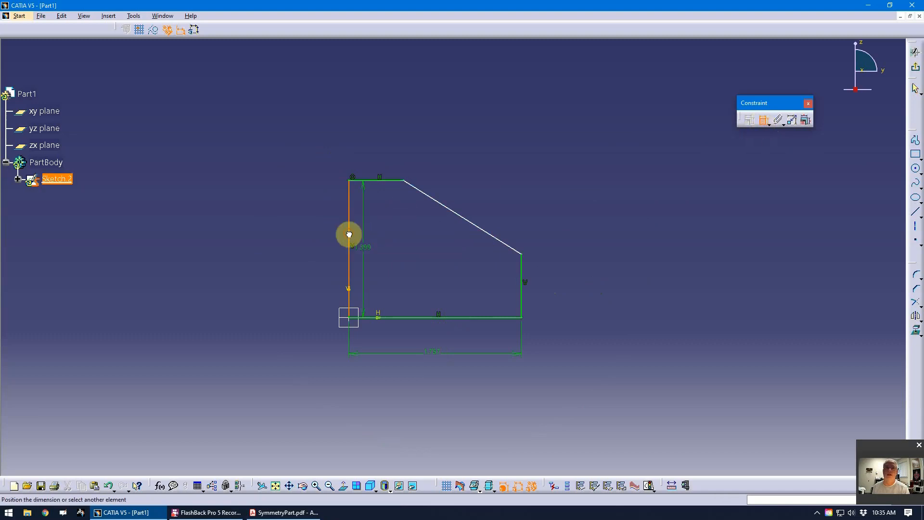
left_click(294, 262)
Dimension the height of the short right edge and the angle between that edge and the sloped edge
left_click(521, 301)
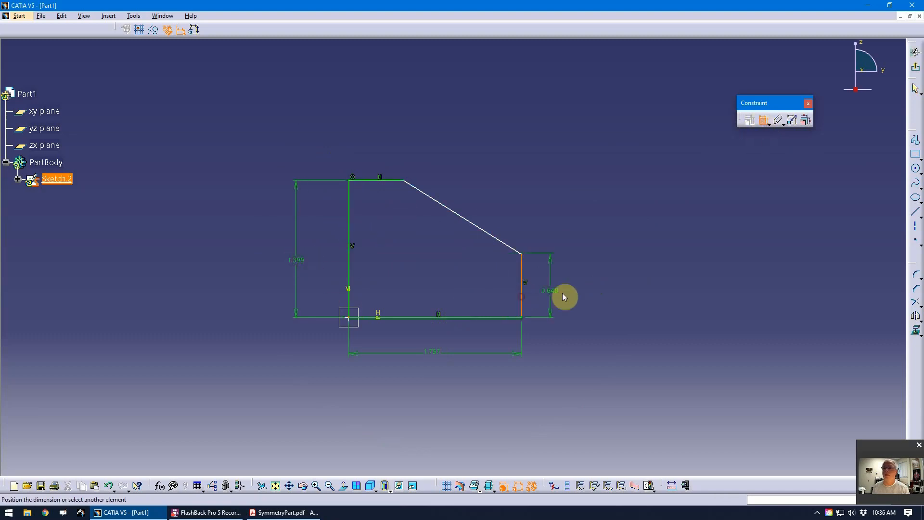
left_click(597, 298)
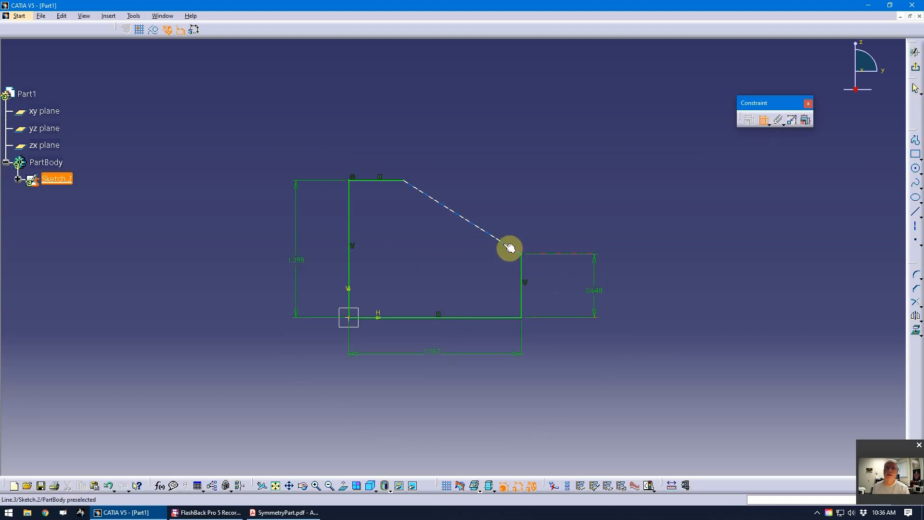
left_click(509, 246)
left_click(524, 291)
left_click(500, 285)
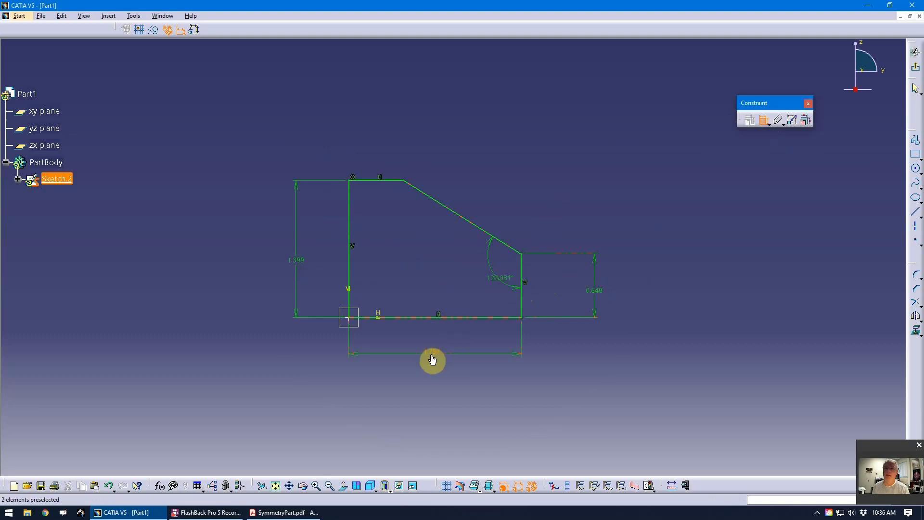
Set the profile's left edge height to 2 in and its bottom edge length to 3 in
double_click(298, 263)
type("2")
key("Return")
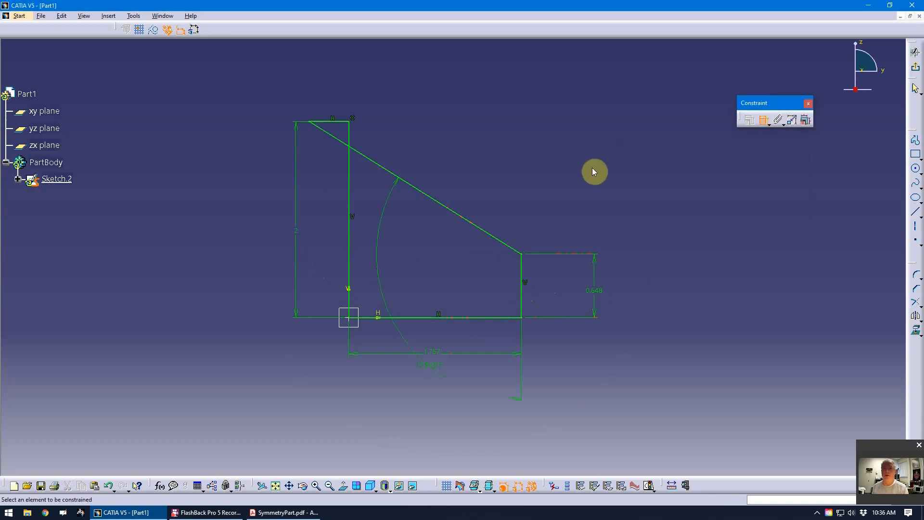
double_click(442, 359)
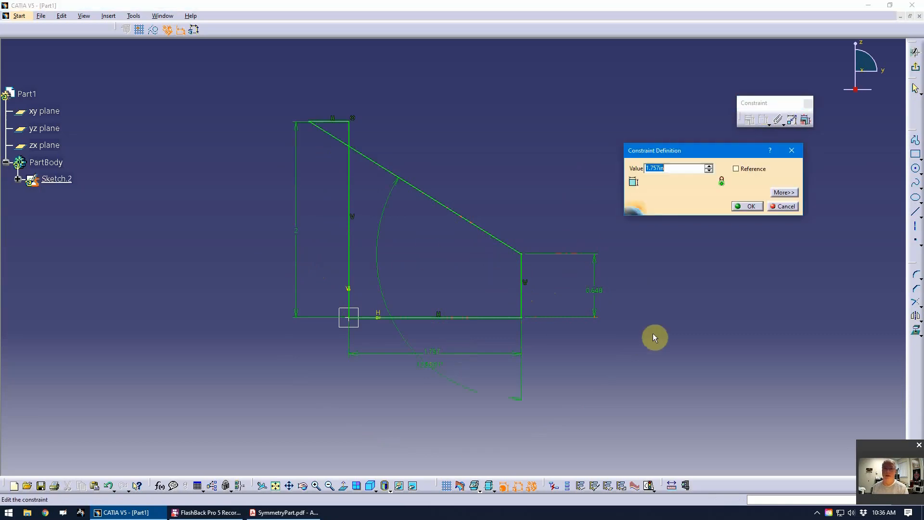
key("Return")
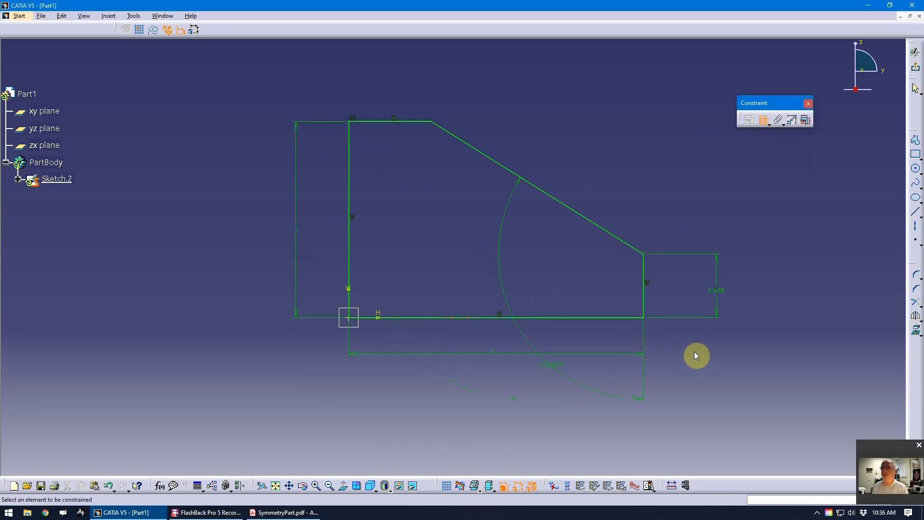
Set the short right edge to 0.75 in and the angle to the sloped edge to 120 degrees
double_click(716, 298)
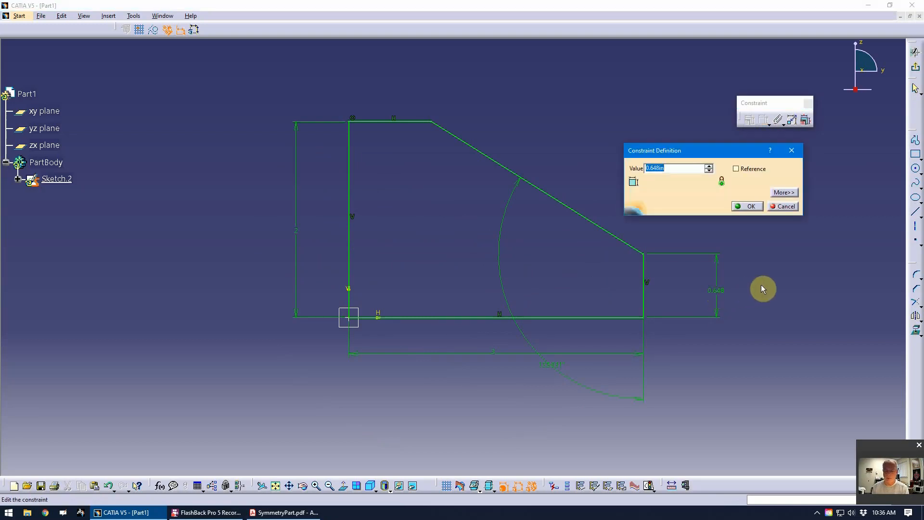
type(".75")
key("Return")
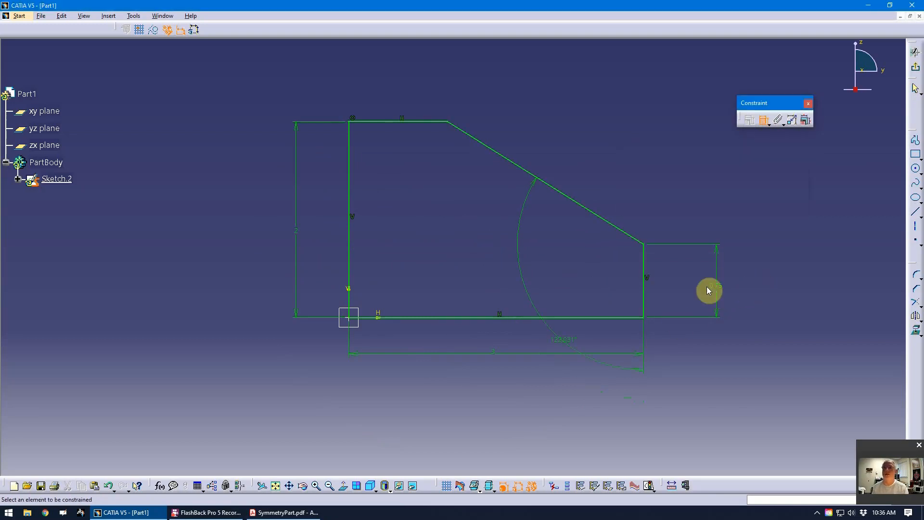
double_click(569, 345)
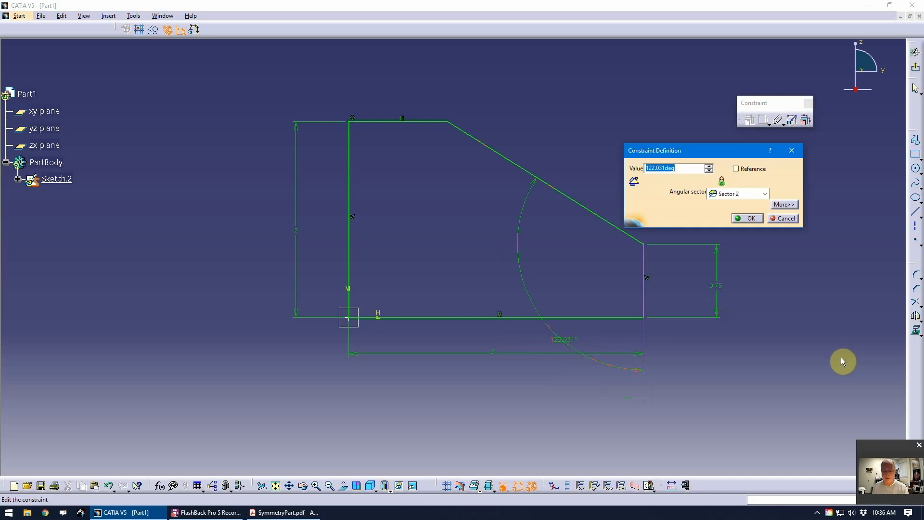
type("120")
key("Return")
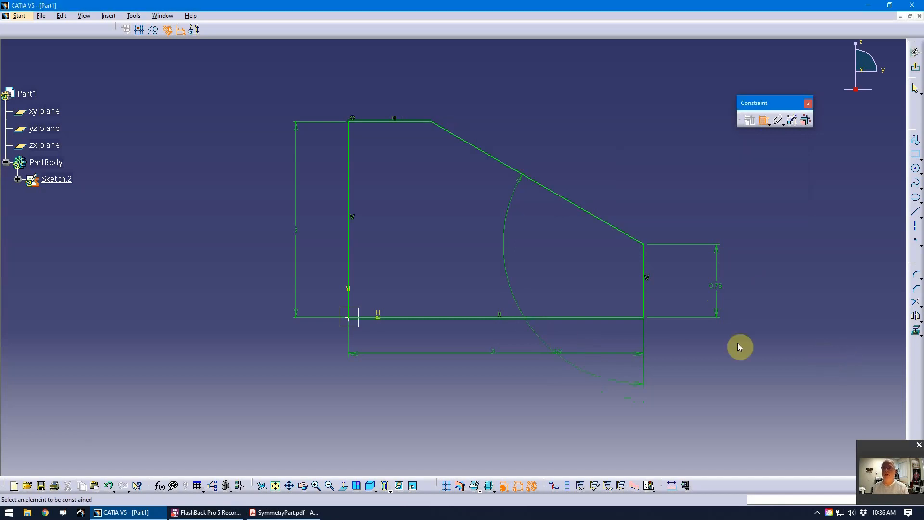
Reposition the 120-degree angle dimension inside the profile and exit the sketch
middle_click_drag(402, 189, 293, 219)
mouse_move(449, 380)
left_mouse_down()
mouse_move(462, 396)
mouse_move(466, 283)
left_mouse_up()
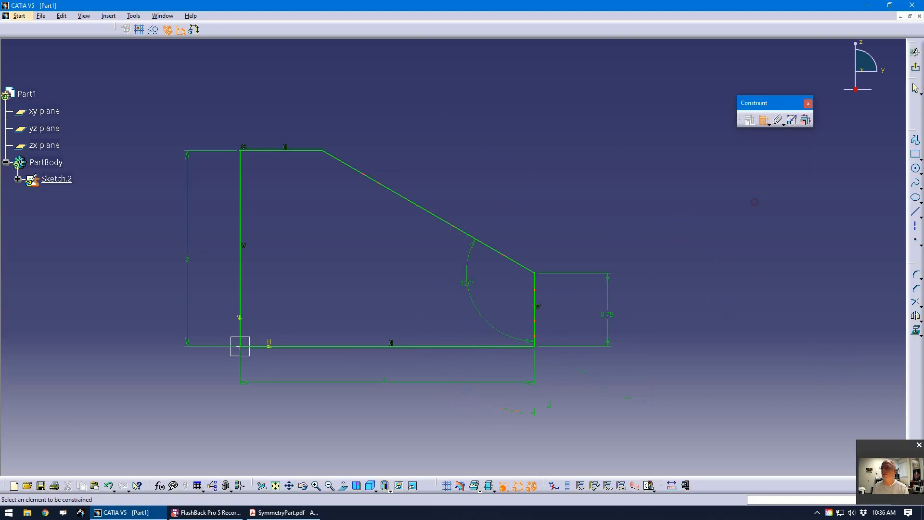
left_click(915, 52)
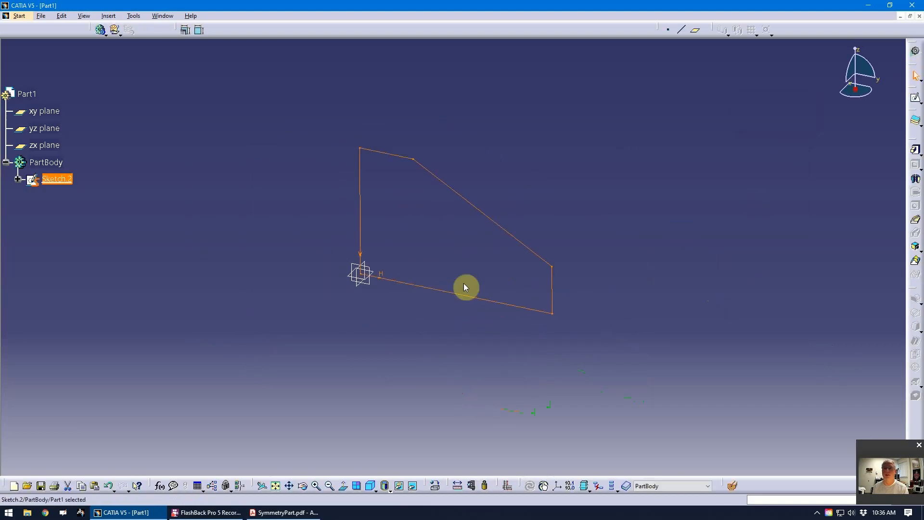
Start a Pad of the profile sketch with a length of 2 in
mouse_move(423, 341)
middle_mouse_down()
mouse_move(448, 305)
mouse_move(280, 291)
mouse_move(381, 290)
mouse_move(385, 268)
middle_mouse_up()
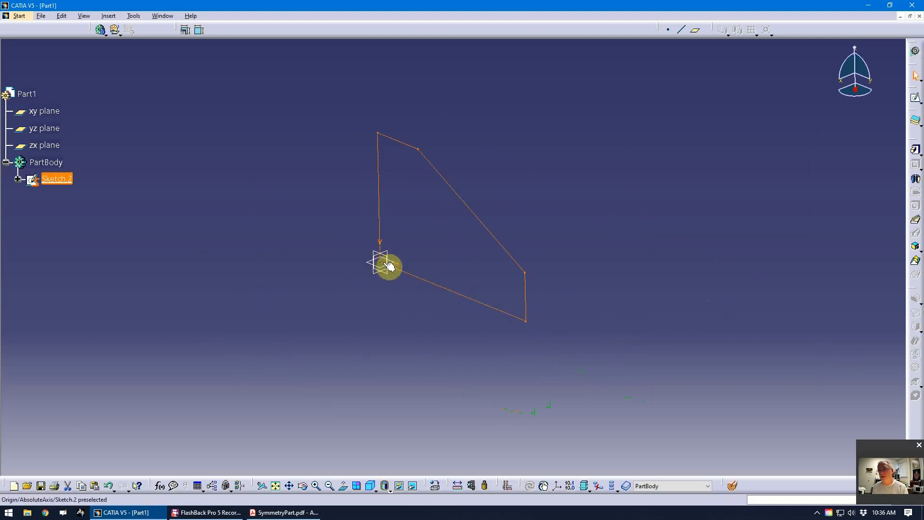
middle_click_drag(471, 332, 423, 356)
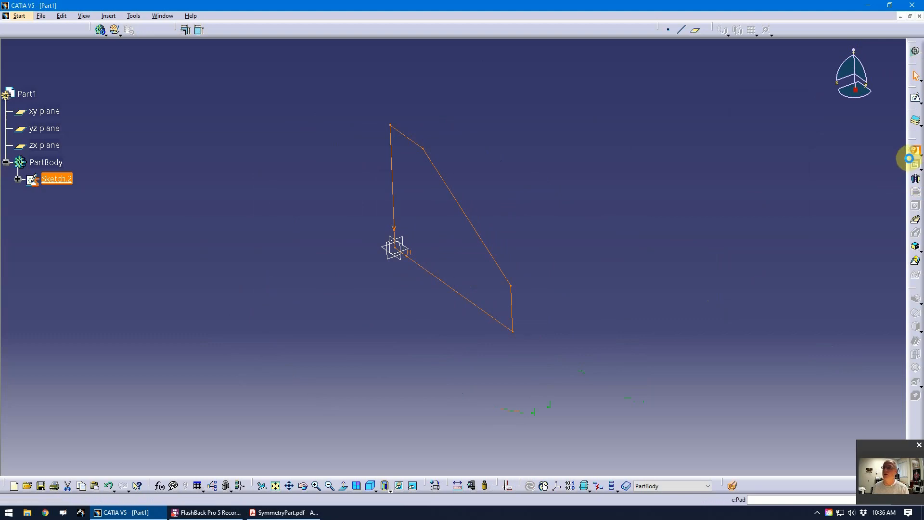
left_click(915, 149)
mouse_move(544, 257)
middle_mouse_down()
mouse_move(513, 260)
mouse_move(538, 245)
middle_mouse_up()
scroll(573, 222, "up", 1)
double_click(721, 159)
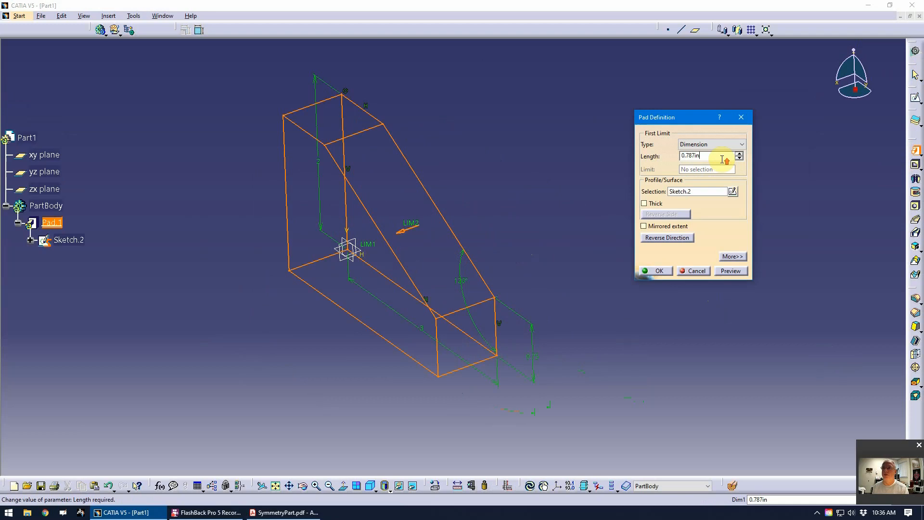
type("2")
key("Return")
middle_click_drag(453, 321, 293, 297)
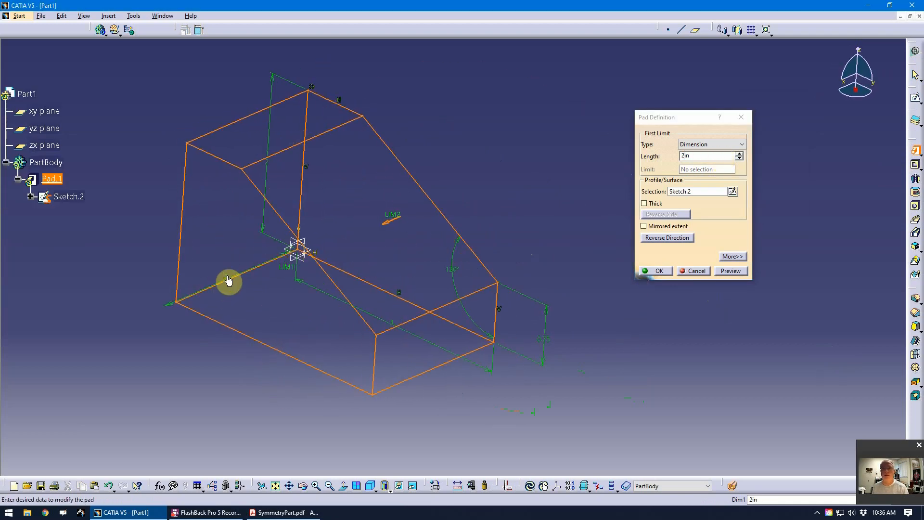
Turn on the pad's mirrored extent, set its length to 1 in and create it
left_click(667, 228)
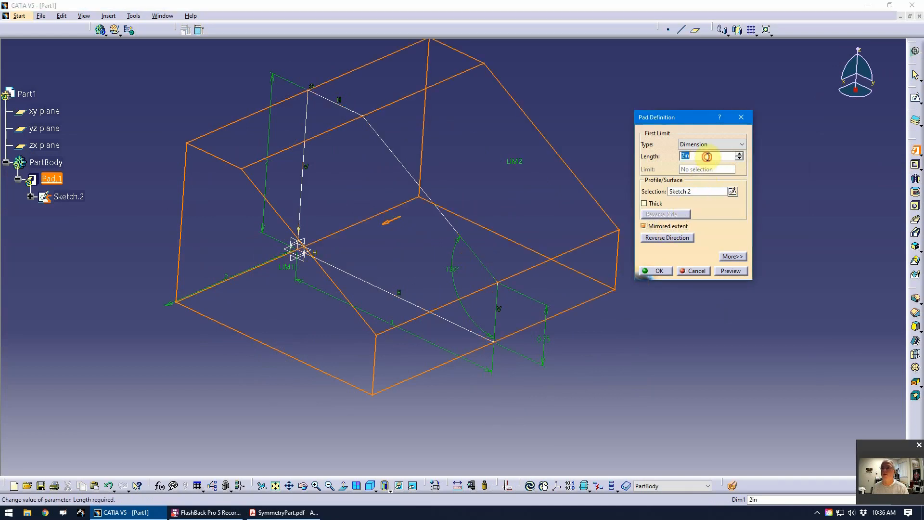
type("1")
key("Return")
middle_click_drag(486, 301, 456, 352)
left_click(650, 269)
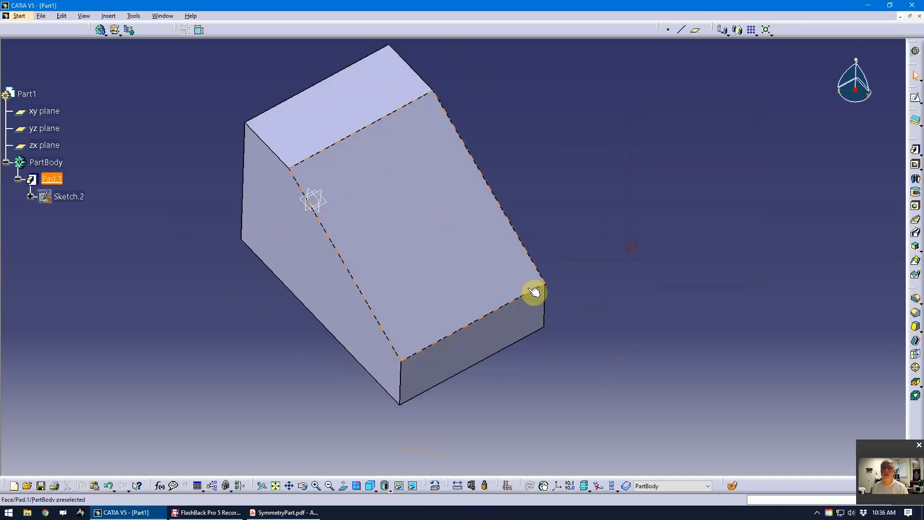
Reopen the pad's definition and turn off its mirrored extent
double_click(414, 306)
middle_click_drag(325, 355, 398, 273)
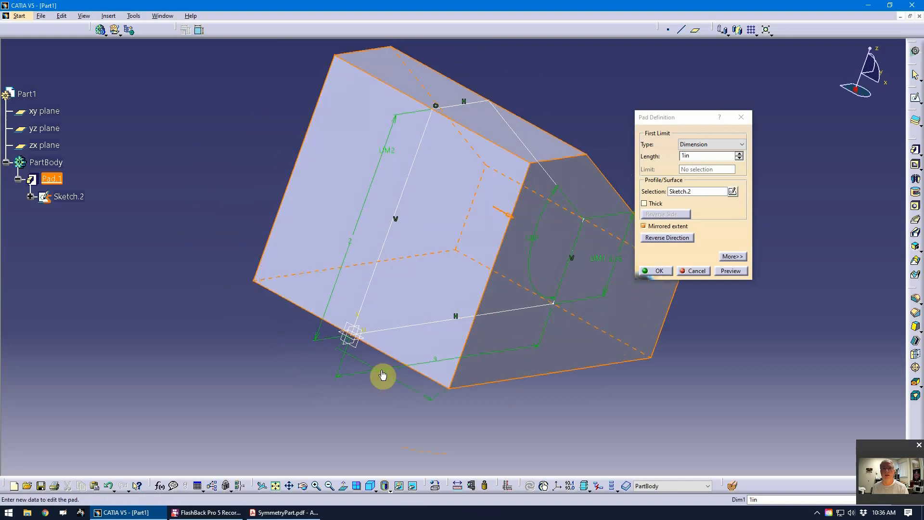
middle_click_drag(385, 346, 357, 294)
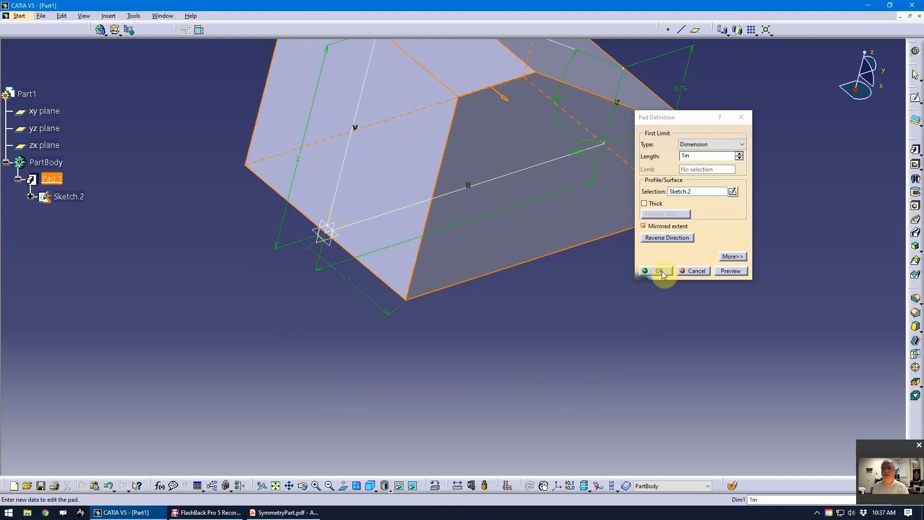
left_click(680, 226)
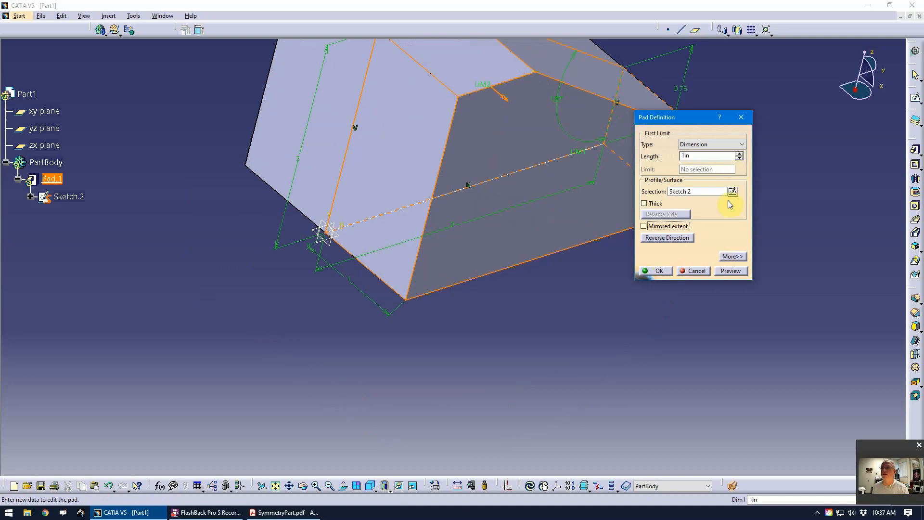
Try a second limit length of 1 in on the pad and reset it to 0 in
left_click(739, 260)
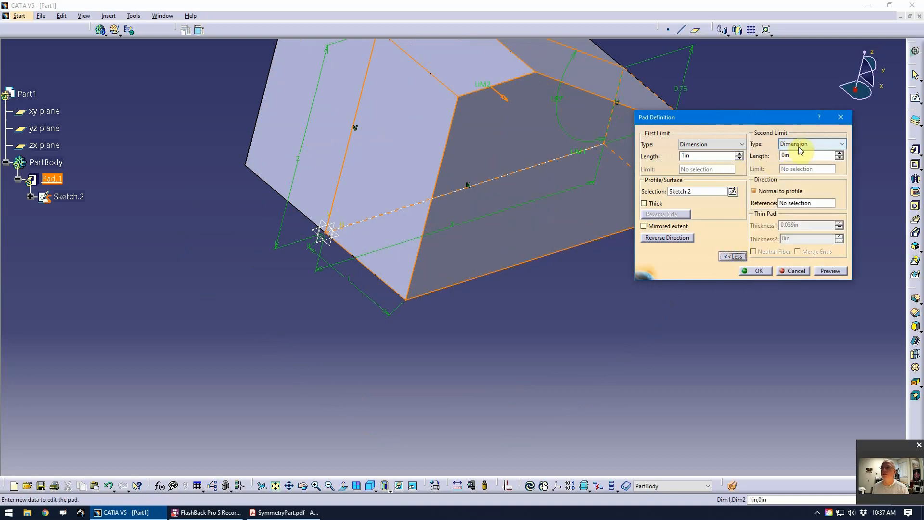
type("1")
key("Return")
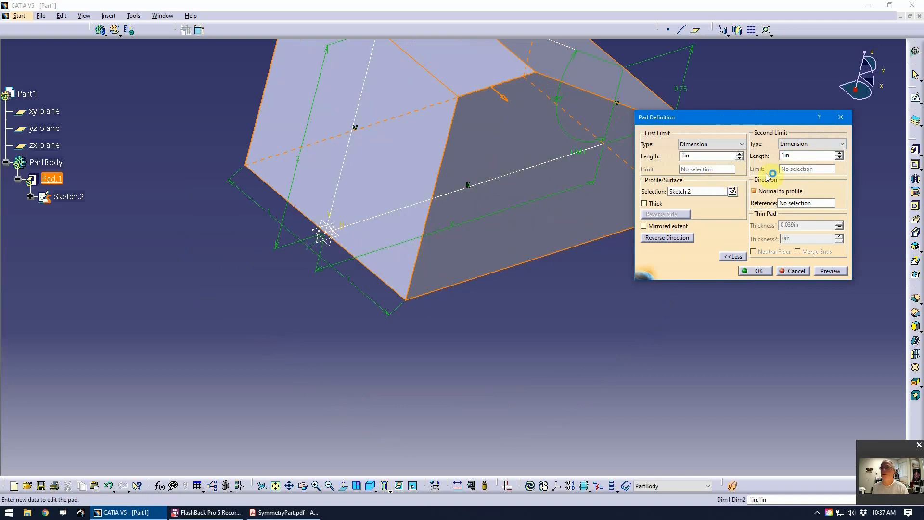
double_click(813, 154)
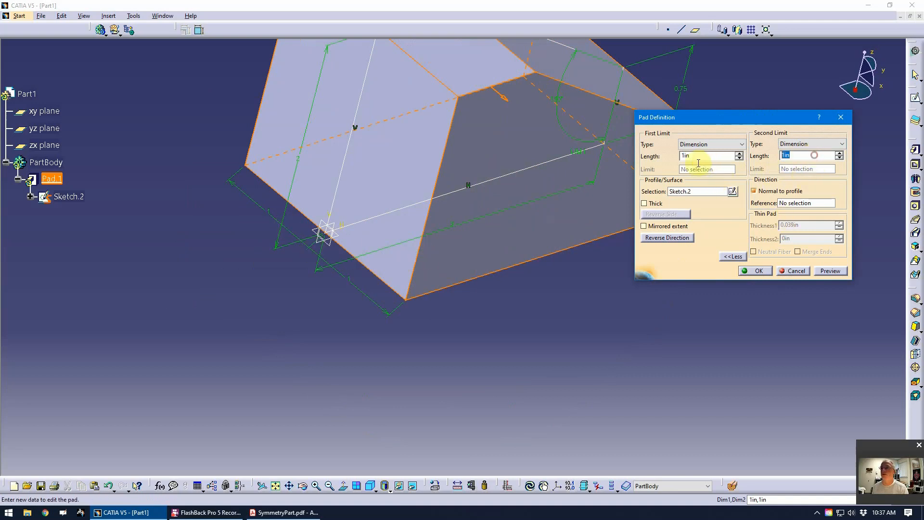
type("0")
key("Return")
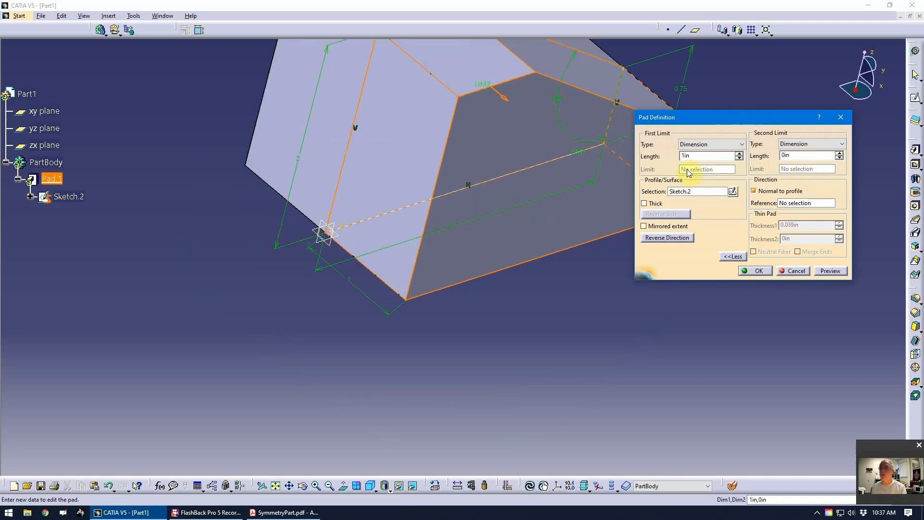
Set the pad's first limit length to 2 in and apply the edited definition
double_click(709, 155)
type("2")
key("Tab")
left_click(758, 272)
middle_click_drag(695, 305, 567, 392)
middle_click_drag(497, 362, 379, 316)
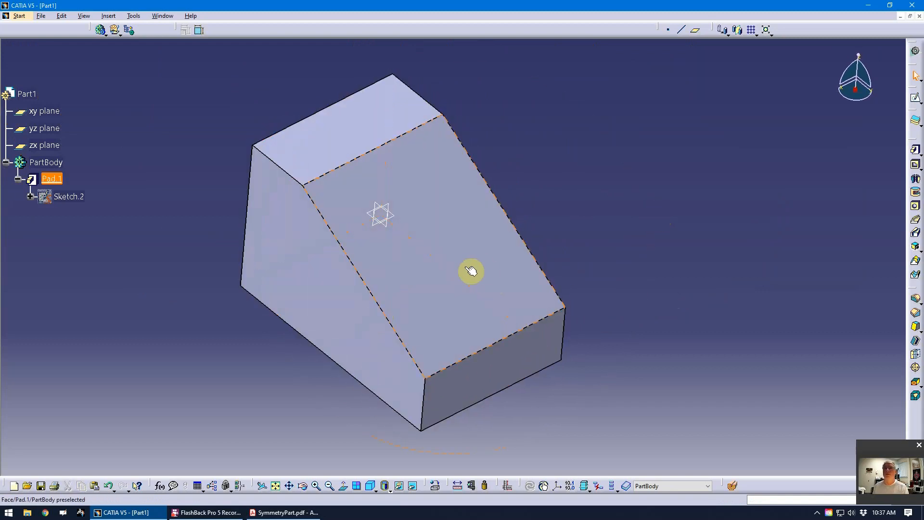
Start a new sketch on the pad's sloped face, viewed normal to the sketch plane
middle_click_drag(391, 347, 440, 323)
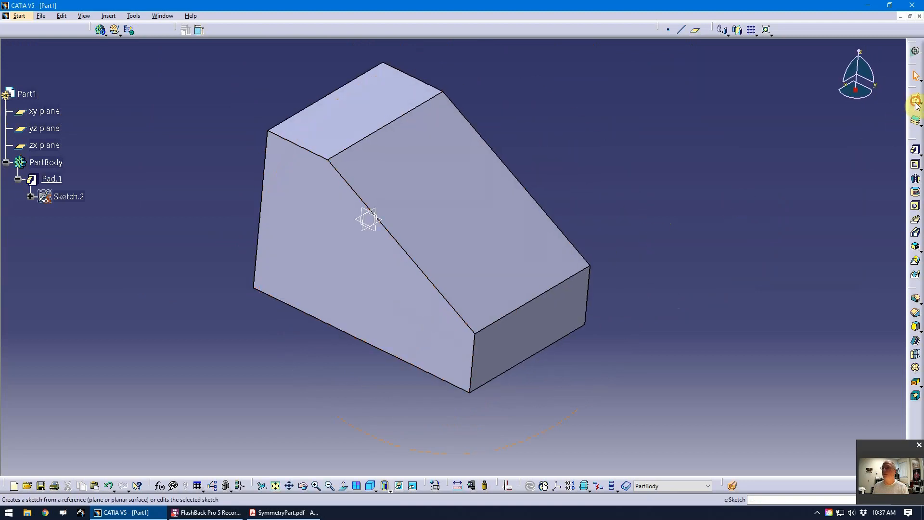
left_click(463, 216)
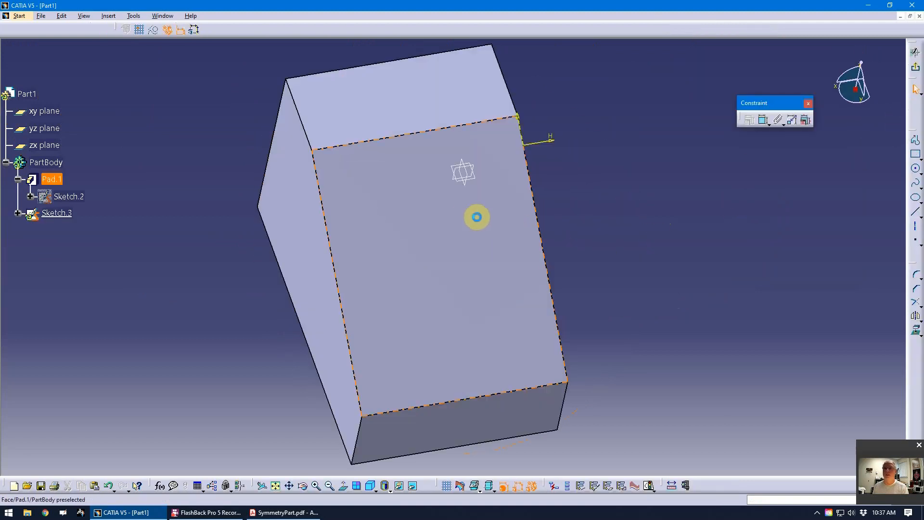
mouse_move(757, 354)
middle_mouse_down()
mouse_move(712, 292)
mouse_move(619, 322)
middle_mouse_up()
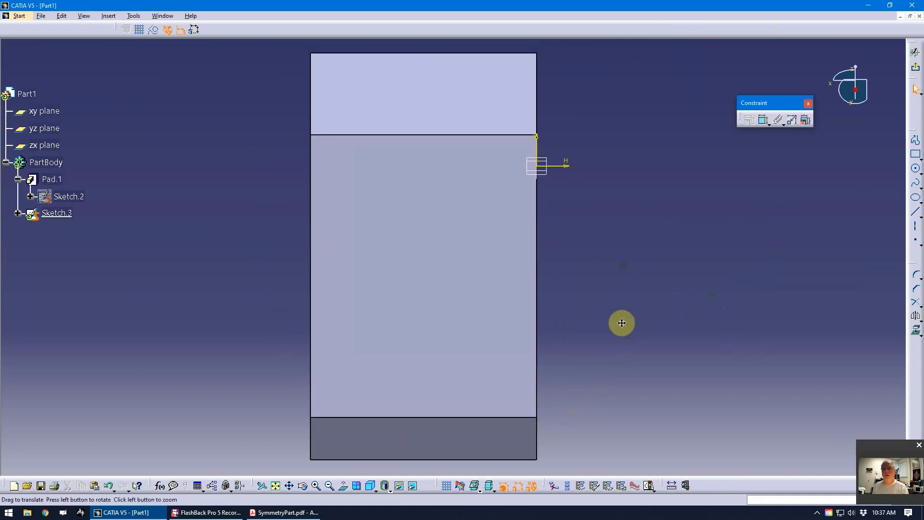
middle_click_drag(419, 398, 584, 235)
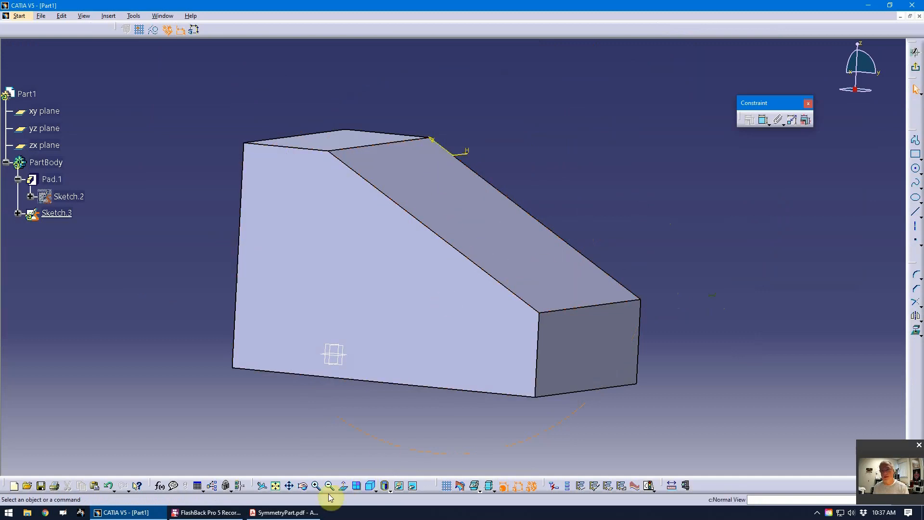
left_click(343, 486)
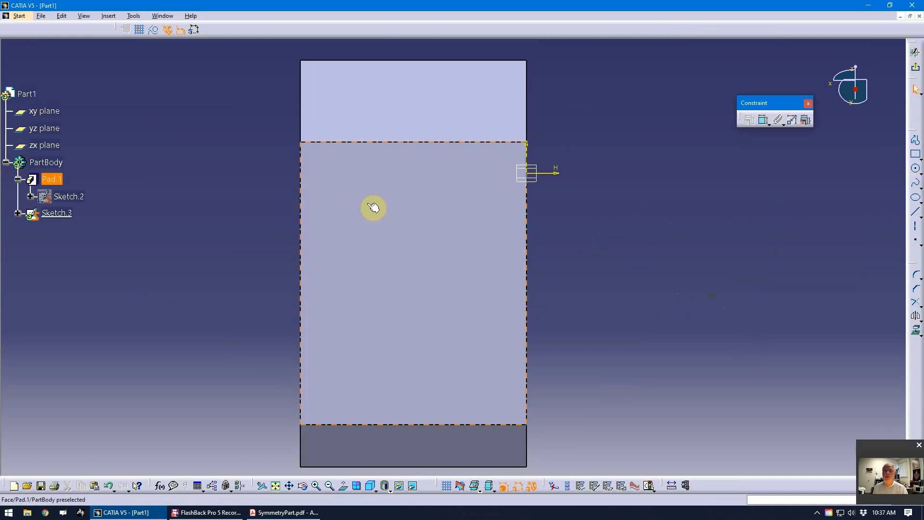
left_click(358, 196)
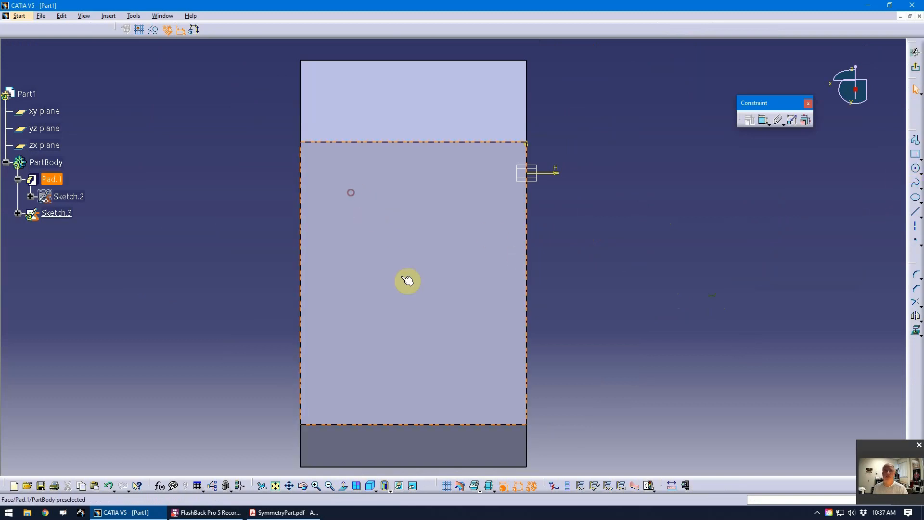
Sketch a rectangle about 1.64 in tall inside the sloped face, clear of all four face edges
left_click(915, 155)
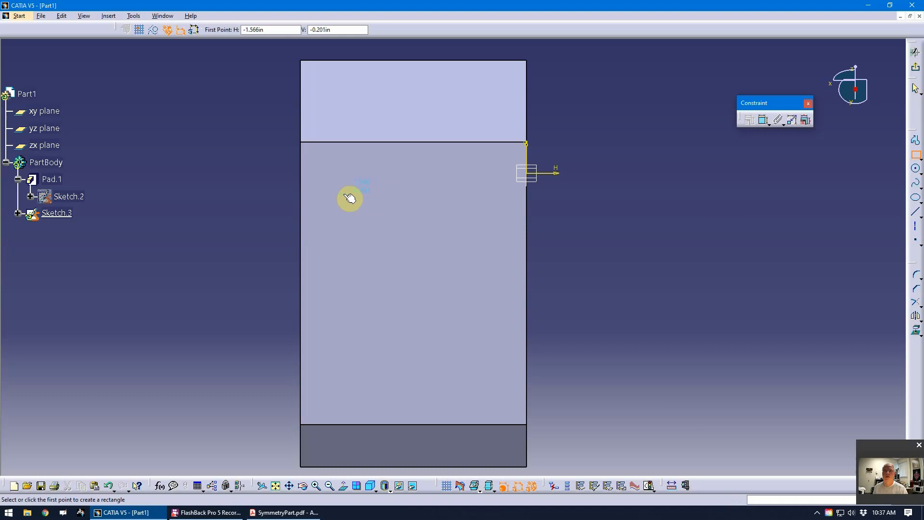
left_click(343, 194)
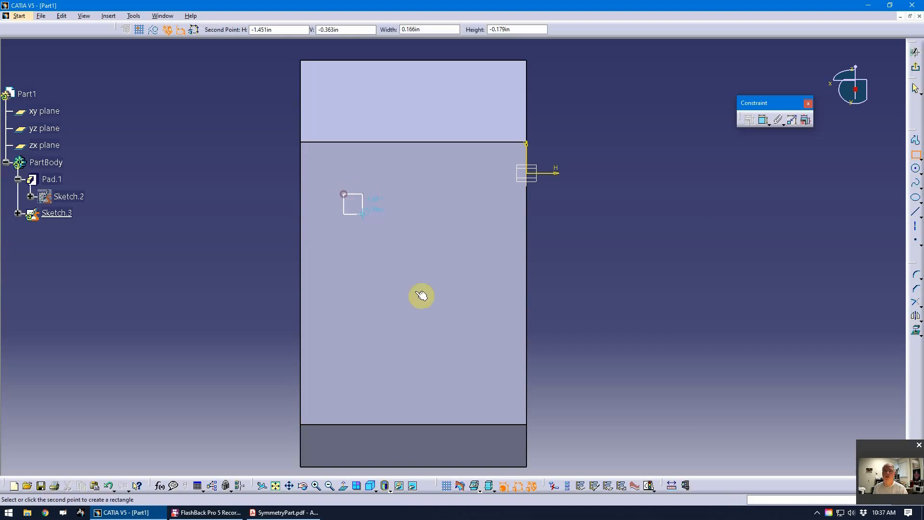
left_click(501, 380)
left_click(662, 335)
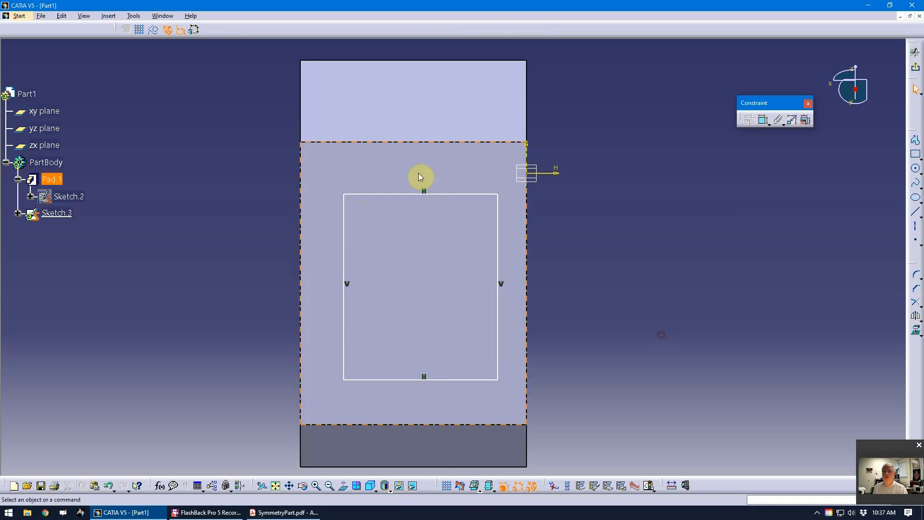
Check the pocket size in SymmetryPart.pdf, return to CATIA V5 and dimension the rectangle's width at 1 in
left_click(286, 513)
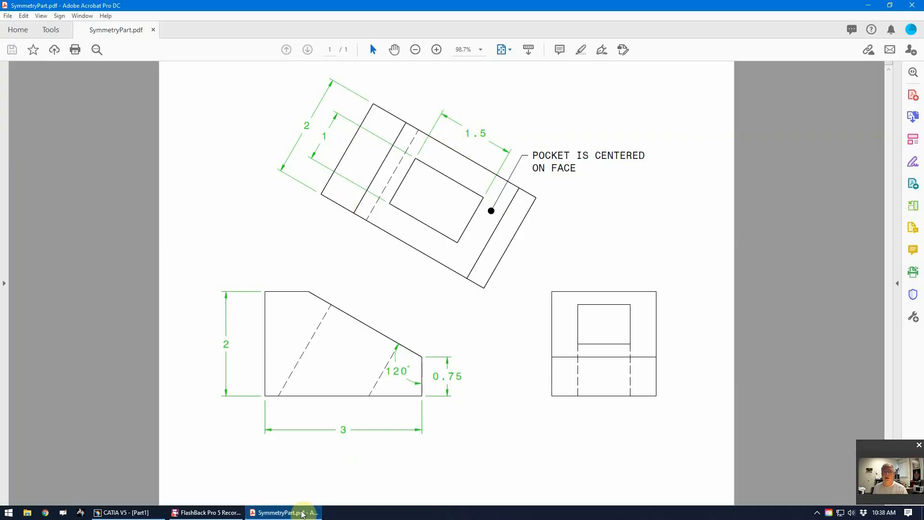
left_click(147, 513)
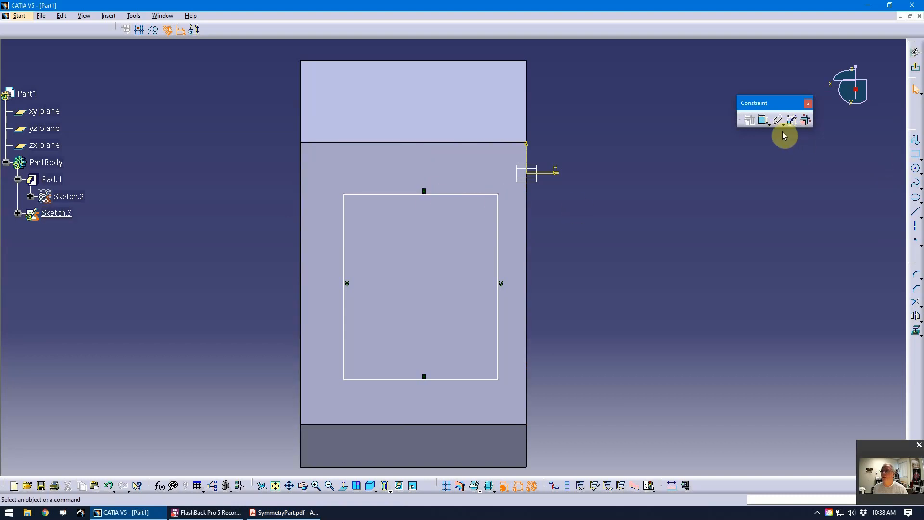
left_click(763, 118)
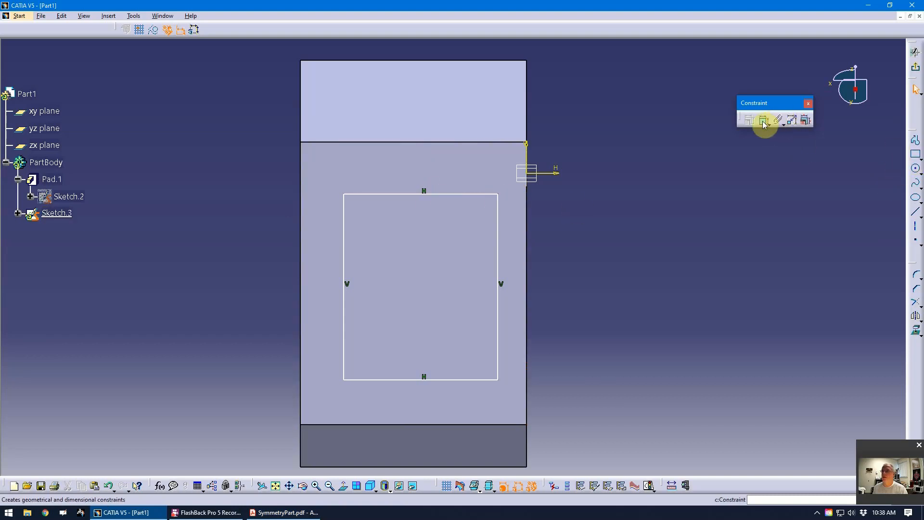
left_click(416, 193)
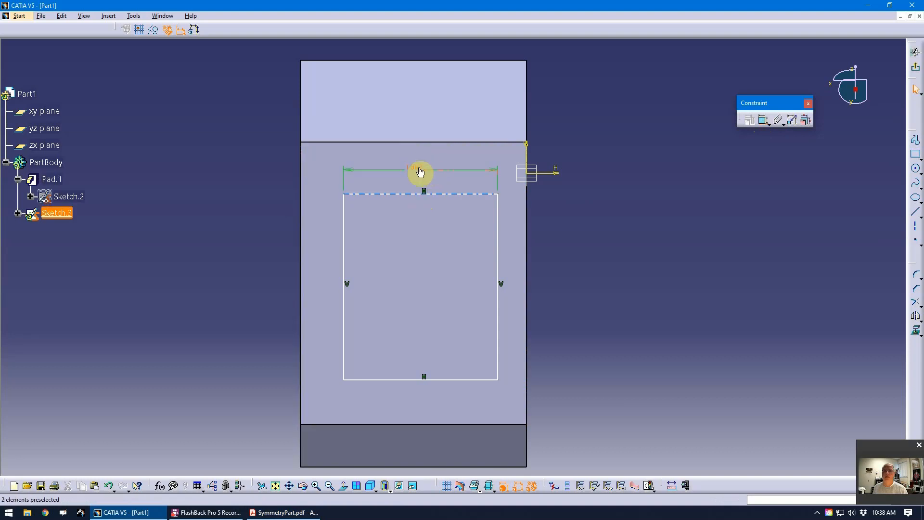
double_click(417, 166)
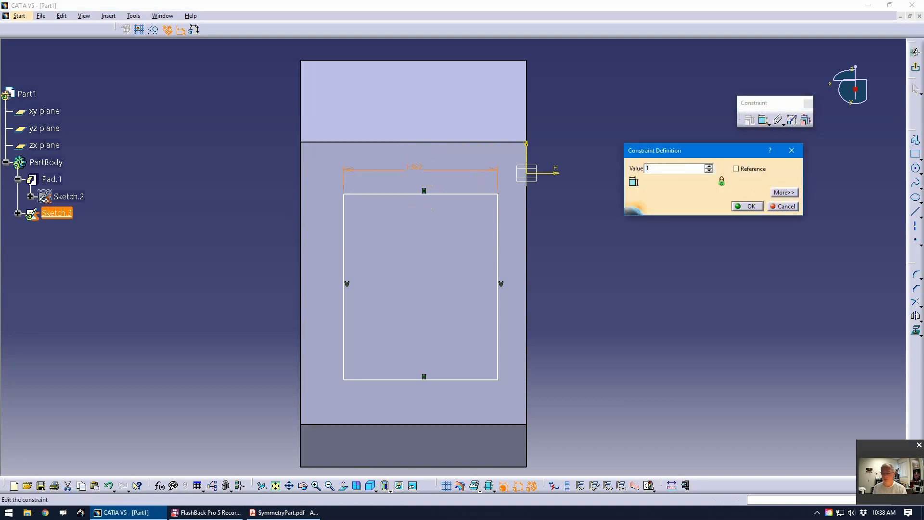
type("1")
key("Return")
Dimension the rectangle's vertical side and set its length to 1.5 in
left_click(764, 119)
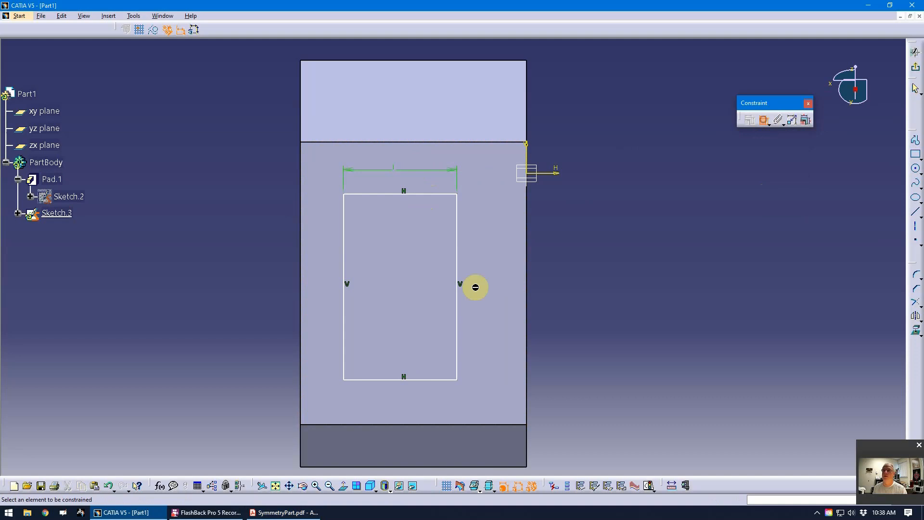
left_click(457, 271)
left_click(611, 271)
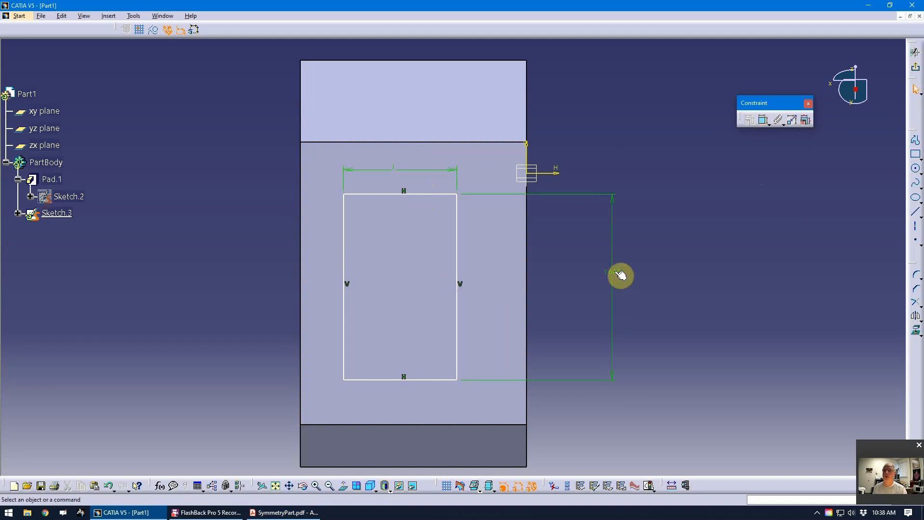
double_click(620, 275)
type("1.")
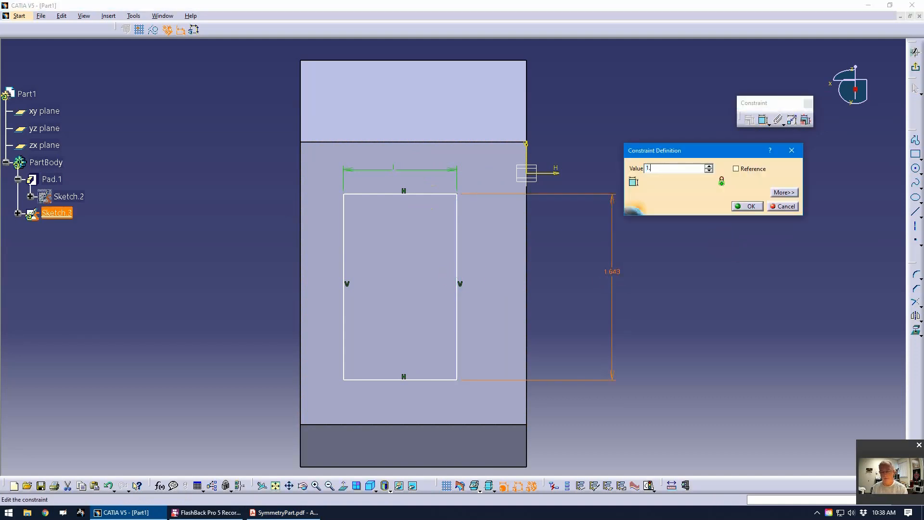
type("5")
key("Return")
Move the dimensioned rectangle slightly closer to the middle of the sloped face
mouse_move(458, 264)
left_mouse_down()
mouse_move(483, 244)
mouse_move(476, 268)
mouse_move(457, 243)
mouse_move(487, 256)
mouse_move(472, 239)
mouse_move(472, 252)
mouse_move(428, 241)
mouse_move(464, 274)
mouse_move(474, 264)
mouse_move(465, 254)
left_mouse_up()
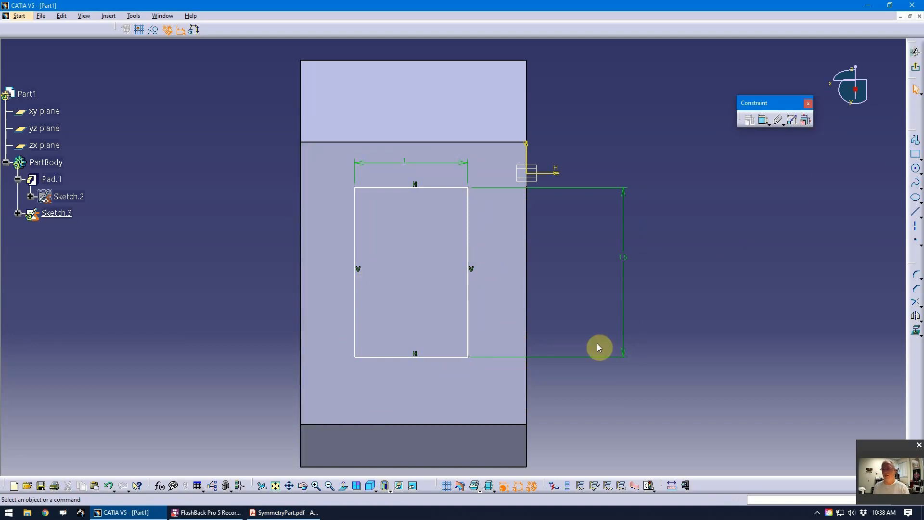
mouse_move(578, 320)
middle_mouse_down()
mouse_move(571, 306)
mouse_move(571, 325)
middle_mouse_up()
middle_click_drag(558, 287, 574, 313)
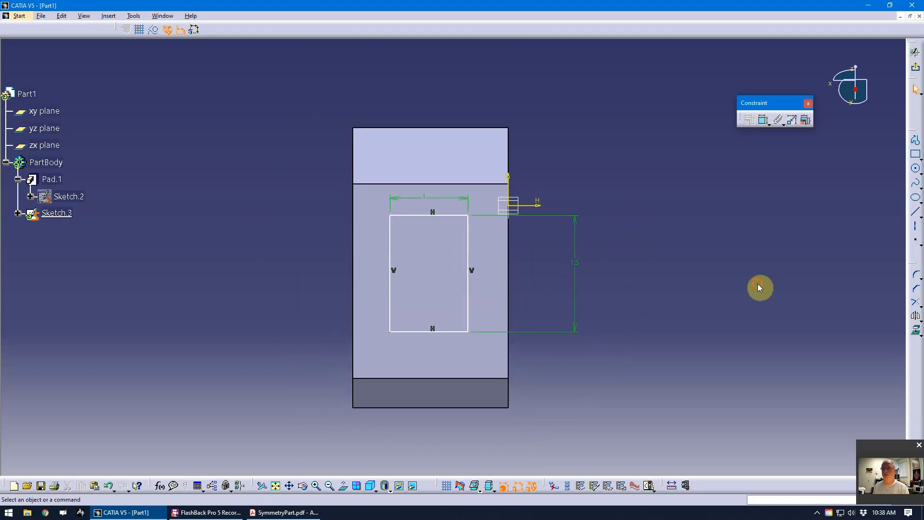
middle_click_drag(759, 287, 718, 278)
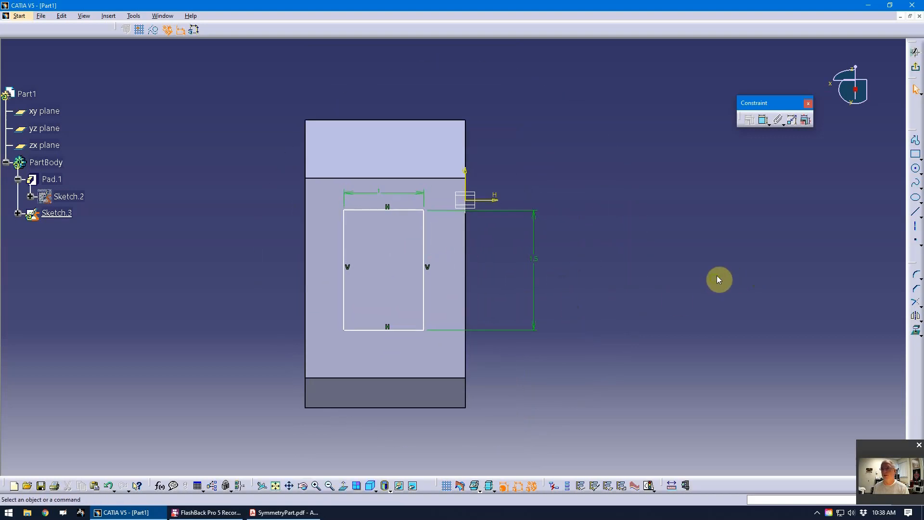
Draw a vertical construction line through the rectangle, extending past the part's upper and lower edges
left_click(915, 217)
left_click(916, 217)
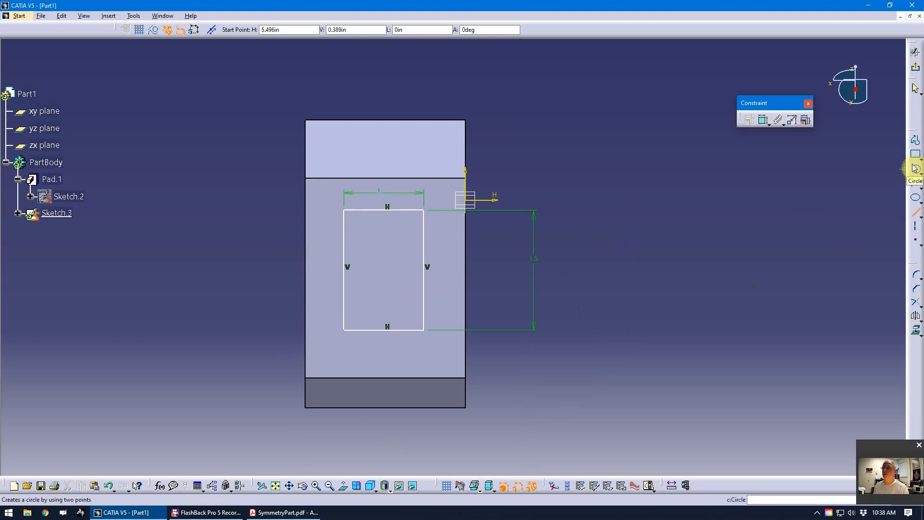
left_click(155, 32)
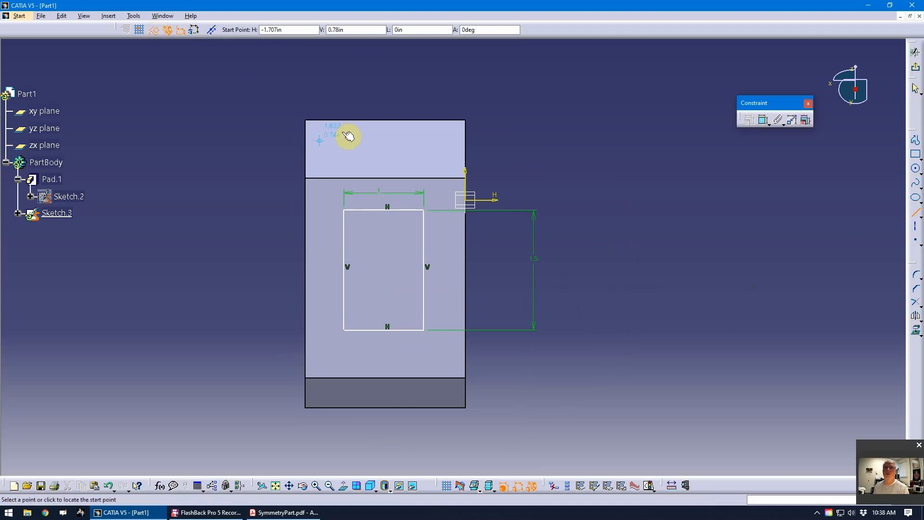
left_click(371, 98)
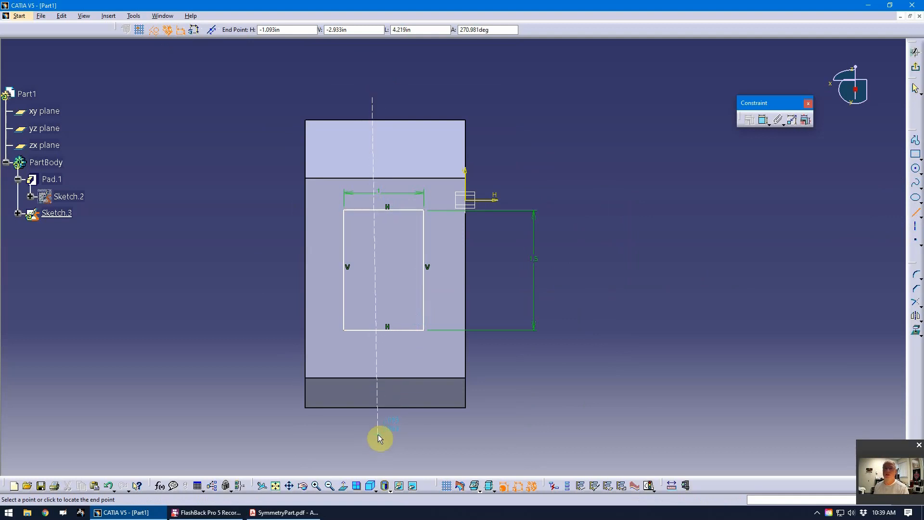
left_click(371, 447)
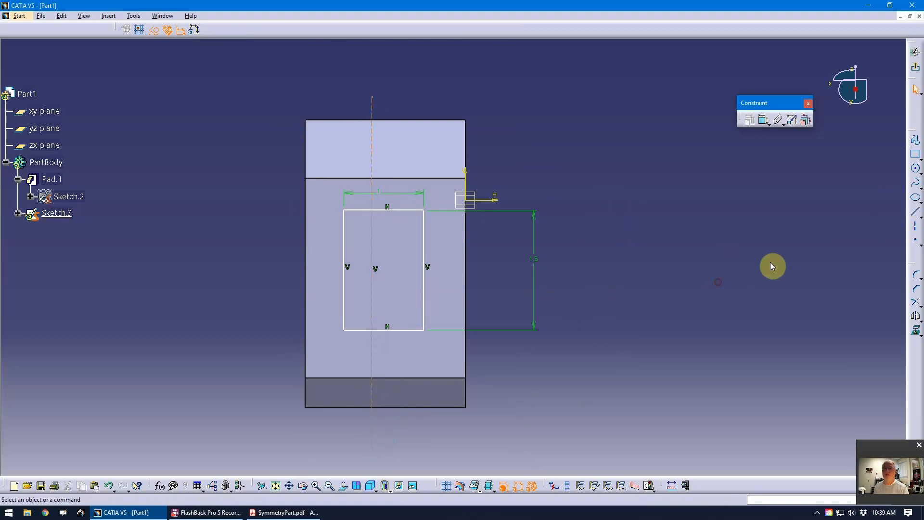
Draw a horizontal construction line across the rectangle, extending beyond both side edges of the part
left_click(914, 214)
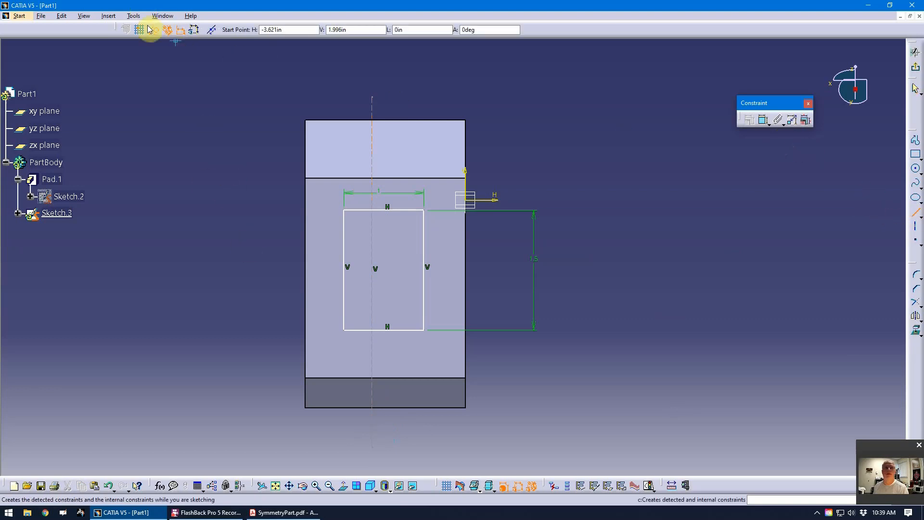
left_click(251, 260)
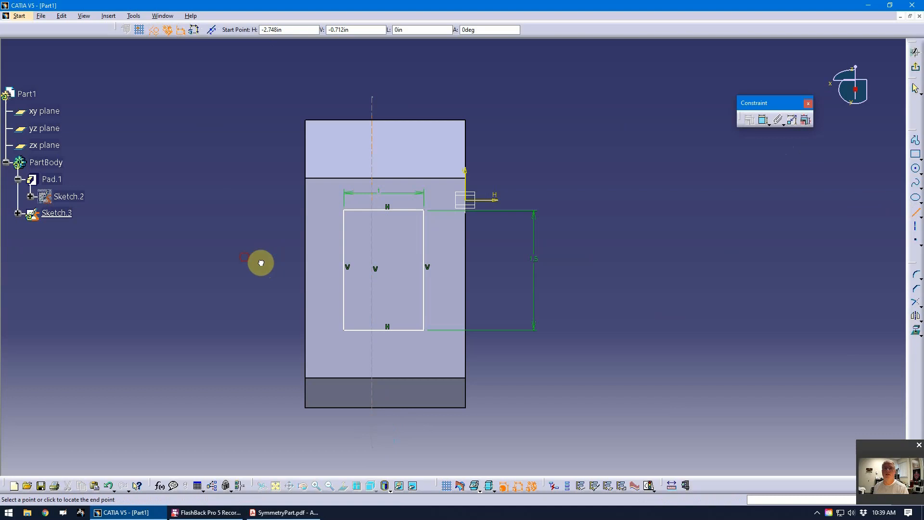
left_click(508, 257)
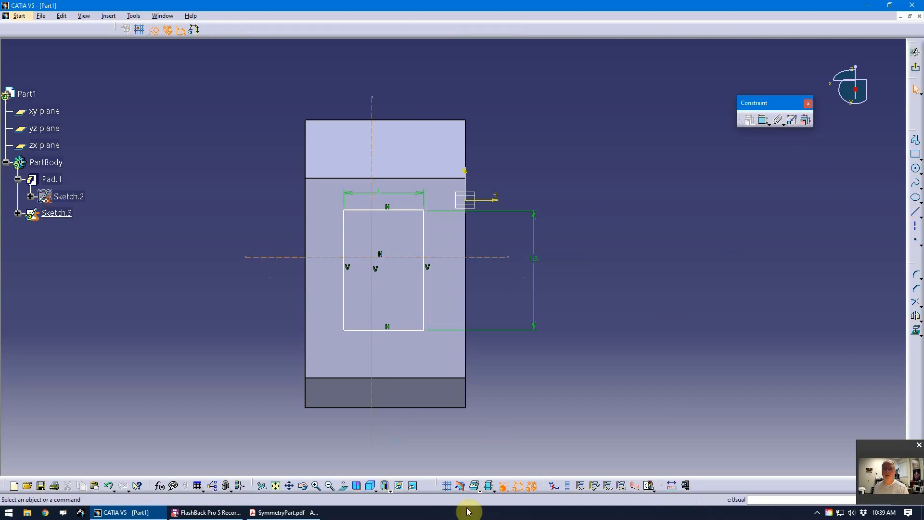
Display the part in wireframe and shift the two construction lines slightly toward the middle of the sloped face
left_click(390, 490)
left_click(399, 483)
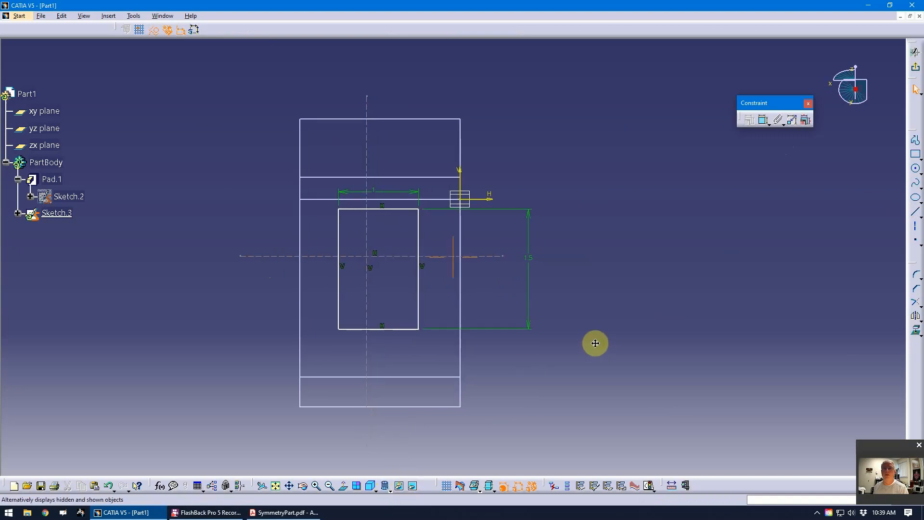
middle_click_drag(595, 343, 595, 324)
left_click_drag(367, 255, 380, 272)
left_click_drag(338, 243, 362, 240)
left_click(674, 264)
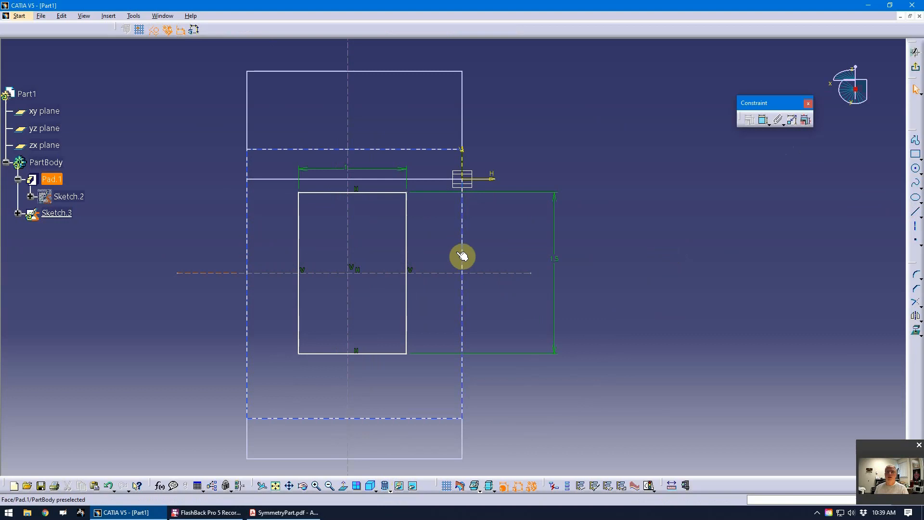
Return the part's display to shading with edges
middle_click_drag(319, 303, 548, 367)
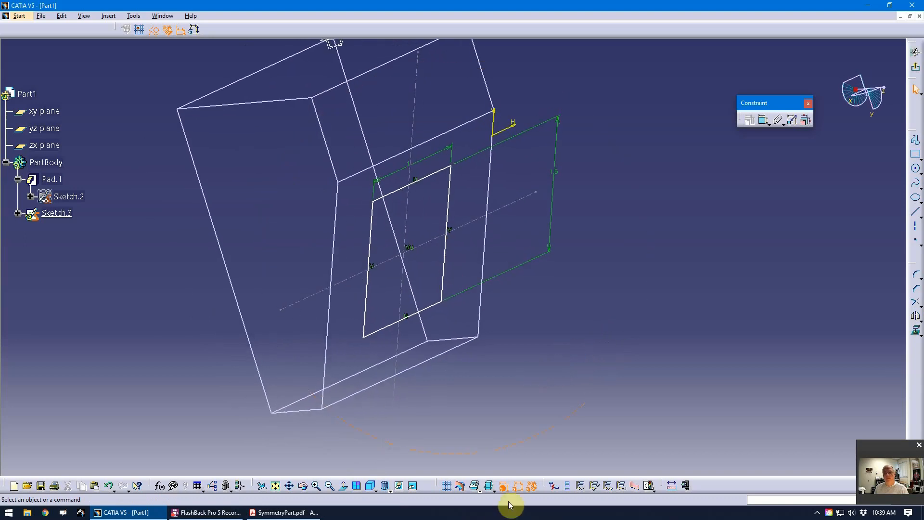
left_click(390, 490)
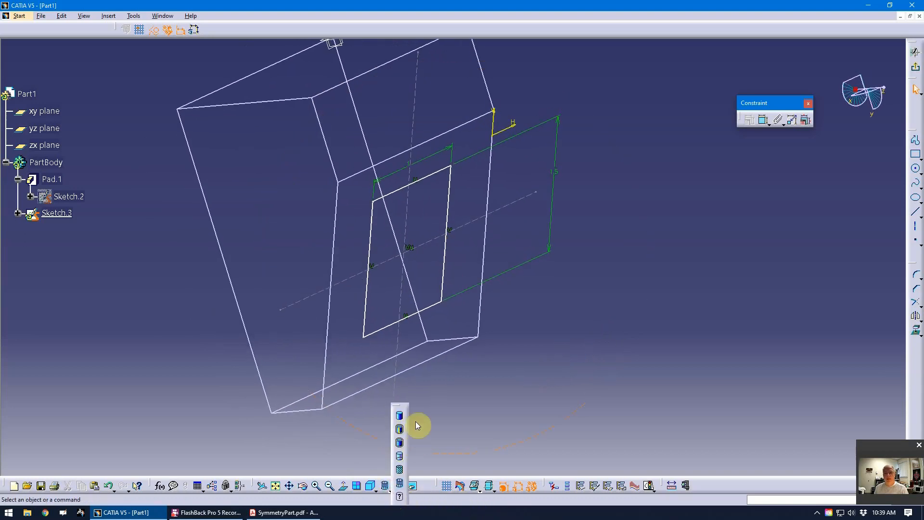
left_click(397, 428)
Make the two side edges of the sloped face symmetric about the vertical construction line
middle_click_drag(643, 311, 618, 329)
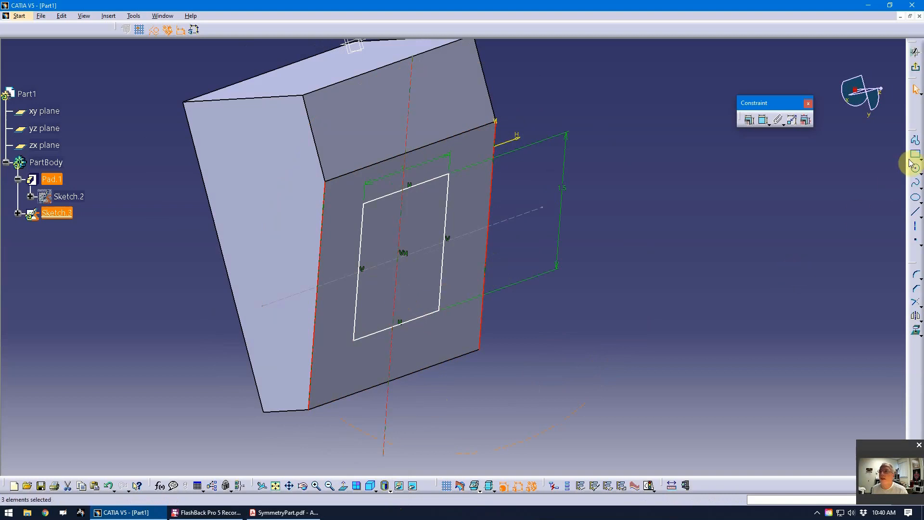
left_click(750, 121)
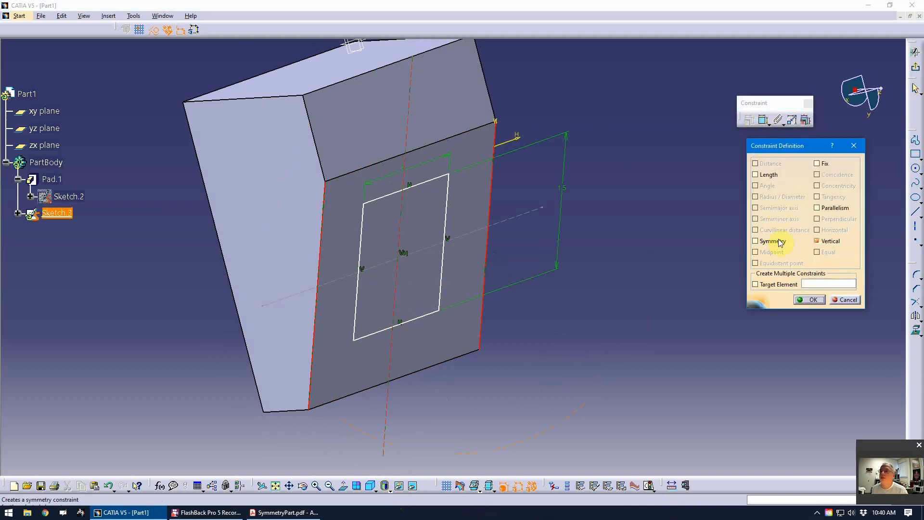
left_click(810, 300)
Make the upper and lower edges of the sloped face symmetric about the horizontal construction line
middle_click_drag(563, 361, 535, 335)
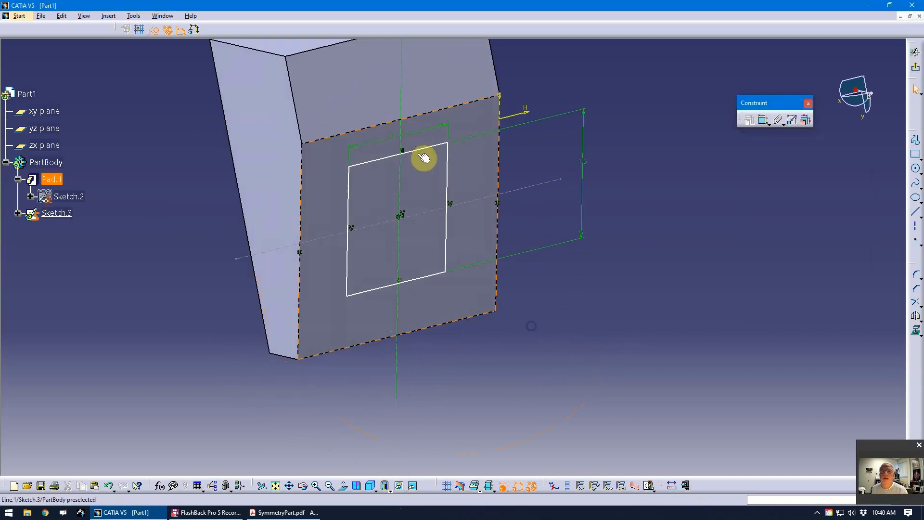
middle_click_drag(596, 260, 571, 330)
left_click(468, 339)
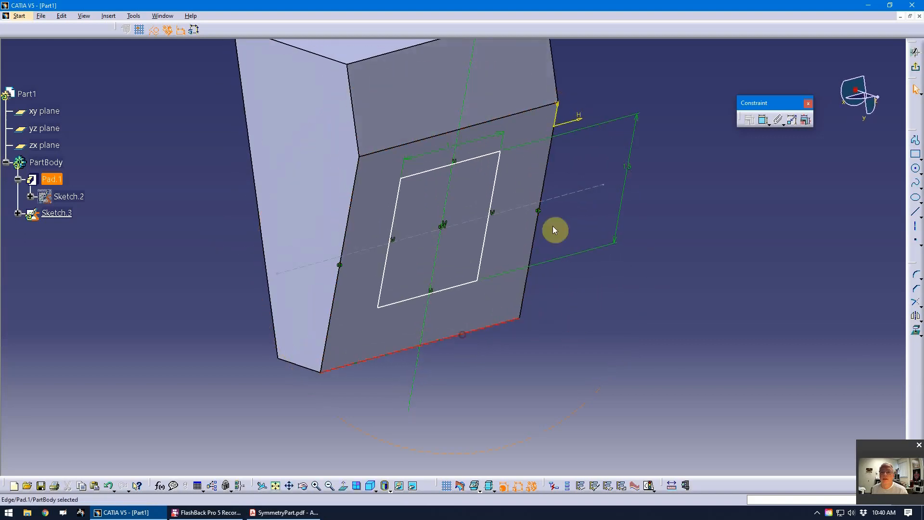
left_click(523, 117, "ctrl")
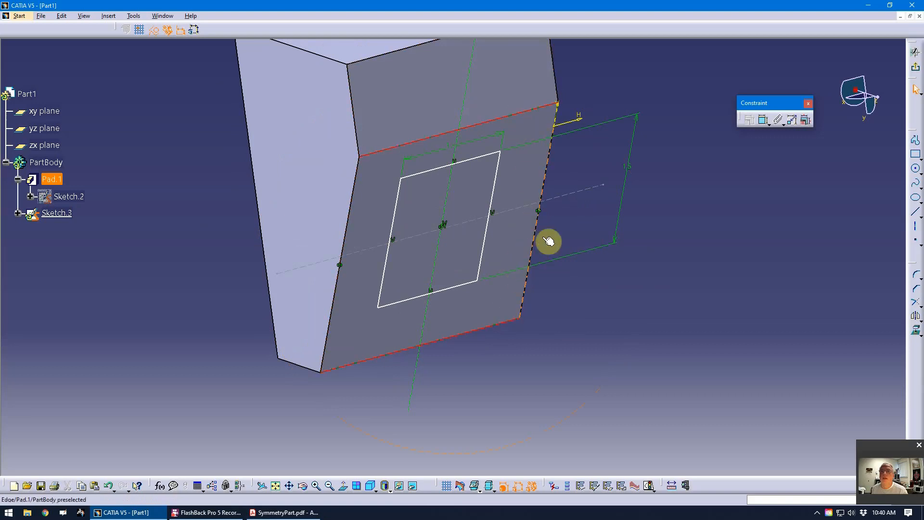
left_click(560, 201, "ctrl")
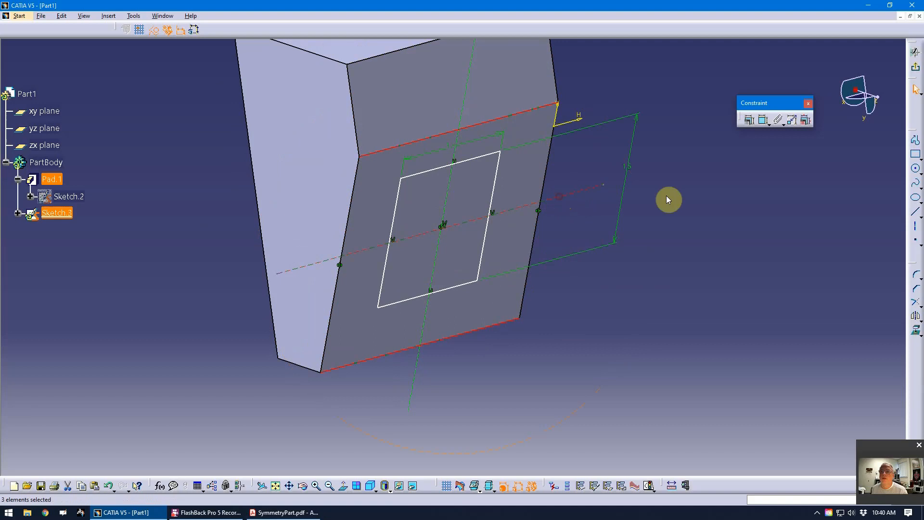
left_click(752, 121)
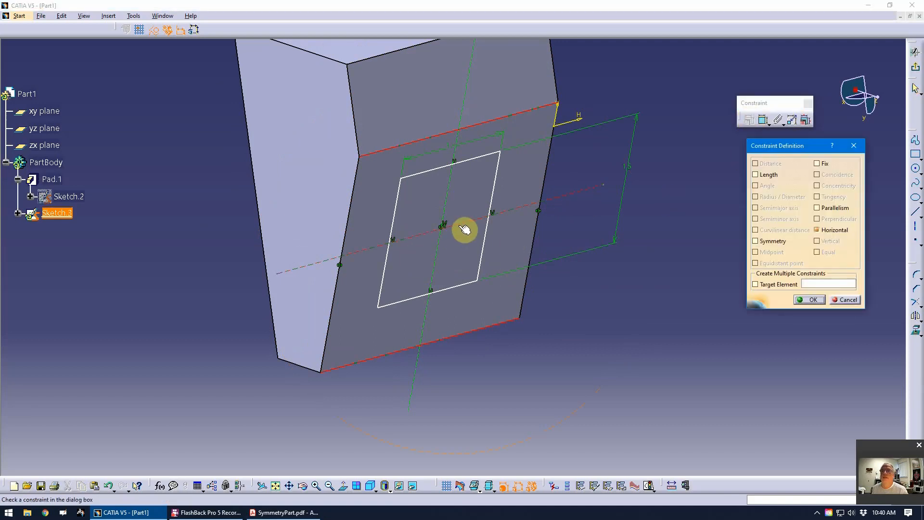
left_click(809, 301)
View the sketch plane straight on and constrain the rectangle's two vertical sides symmetric about the vertical construction line
left_click(343, 486)
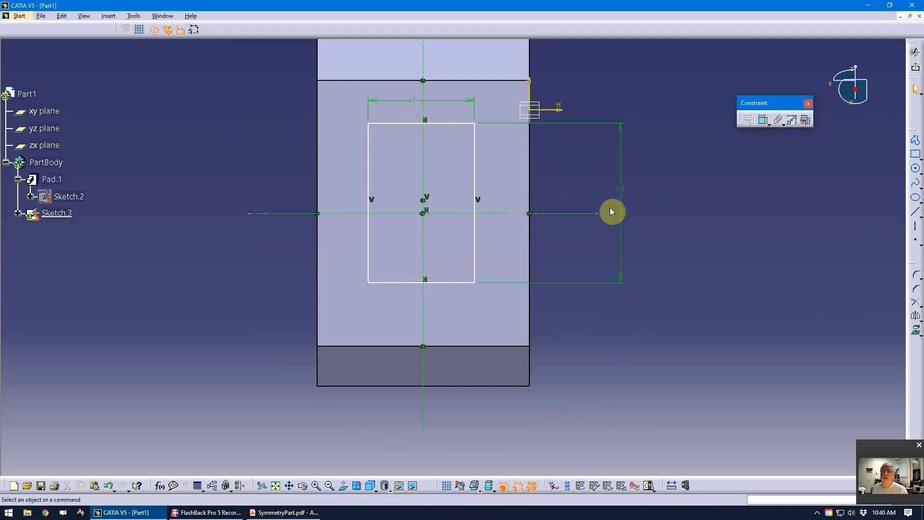
left_click(374, 175)
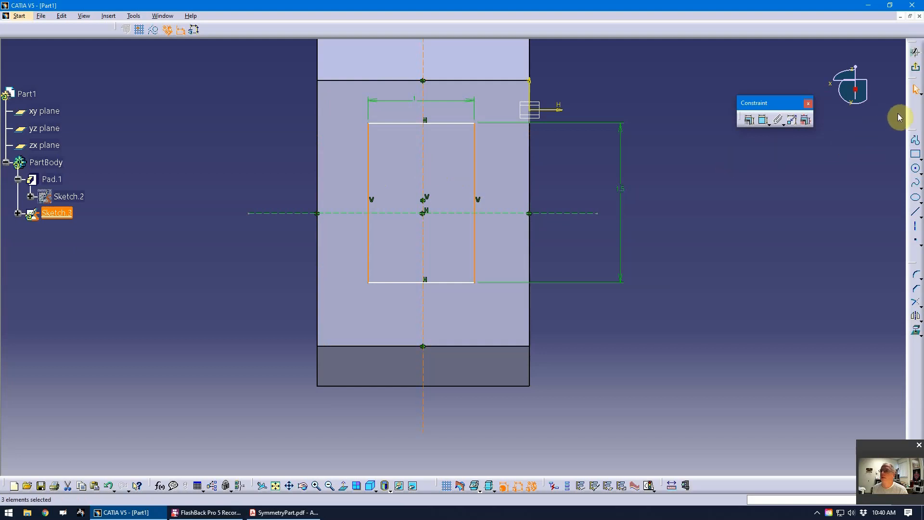
left_click(751, 123)
left_click(776, 243)
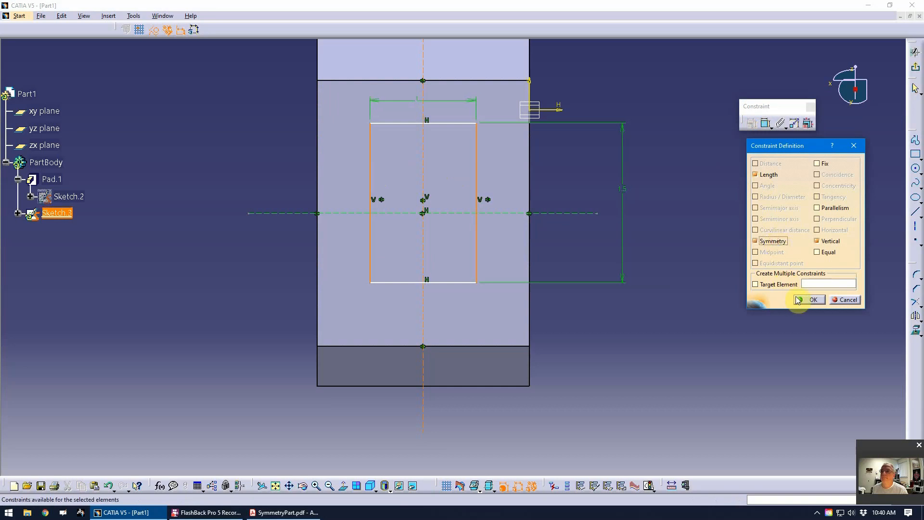
left_click(803, 302)
Constrain the rectangle's top and bottom sides symmetric about the horizontal construction line
left_click(463, 282)
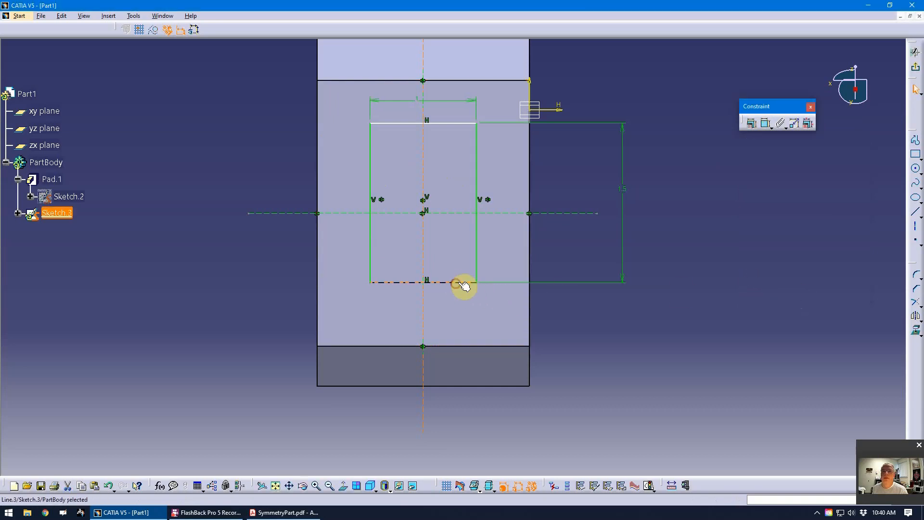
left_click(461, 124, "ctrl")
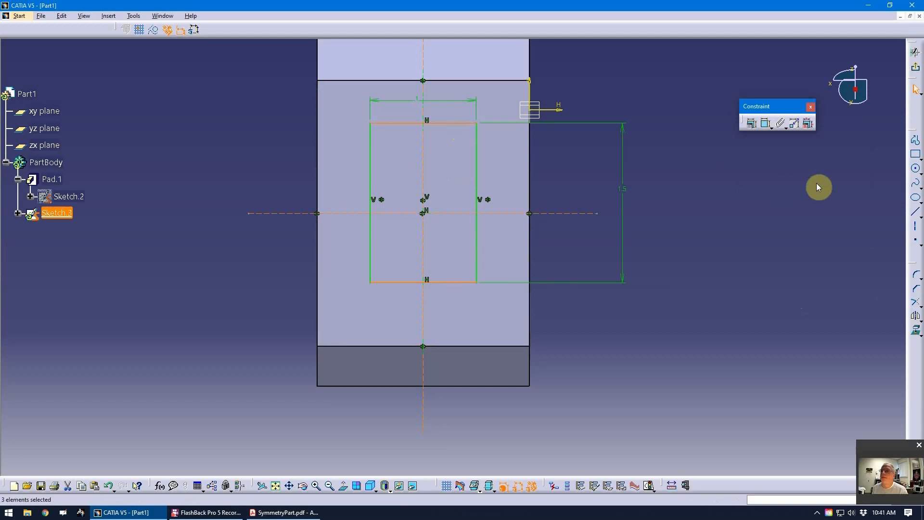
left_click(752, 124)
left_click(772, 241)
left_click(811, 301)
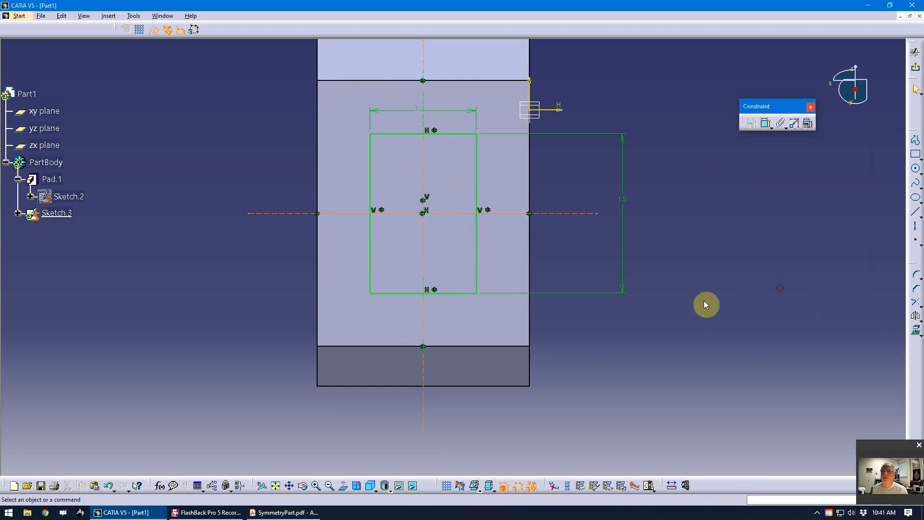
Exit the sketch and cut the rectangle through the part as a pocket with its limit type set to Up to last
mouse_move(426, 264)
middle_mouse_down()
mouse_move(284, 223)
mouse_move(317, 232)
mouse_move(345, 257)
mouse_move(326, 247)
mouse_move(355, 293)
mouse_move(397, 310)
mouse_move(460, 208)
mouse_move(516, 254)
mouse_move(518, 270)
mouse_move(355, 291)
mouse_move(421, 244)
mouse_move(486, 228)
mouse_move(553, 240)
middle_mouse_up()
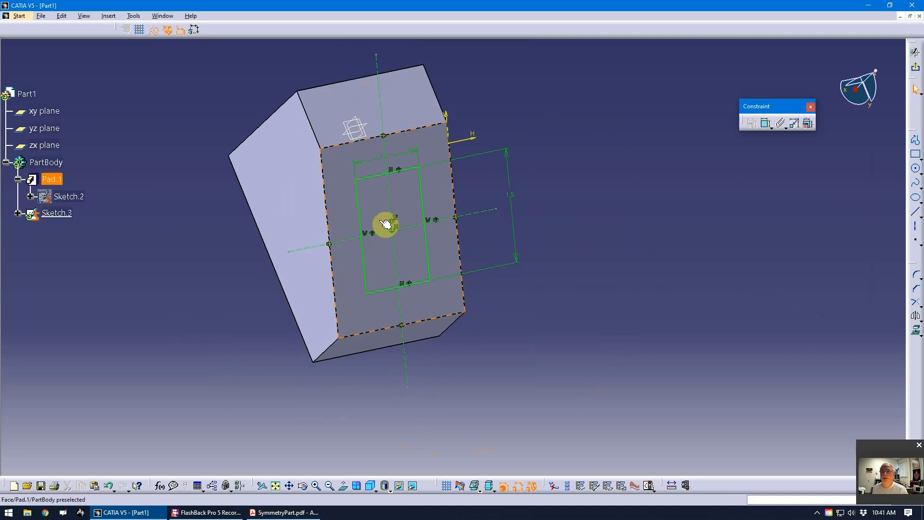
left_click(914, 71)
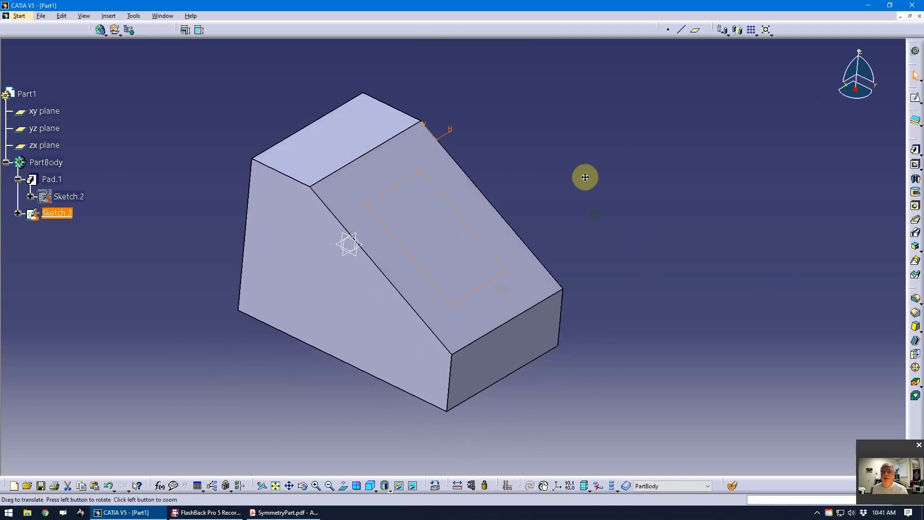
left_click(916, 164)
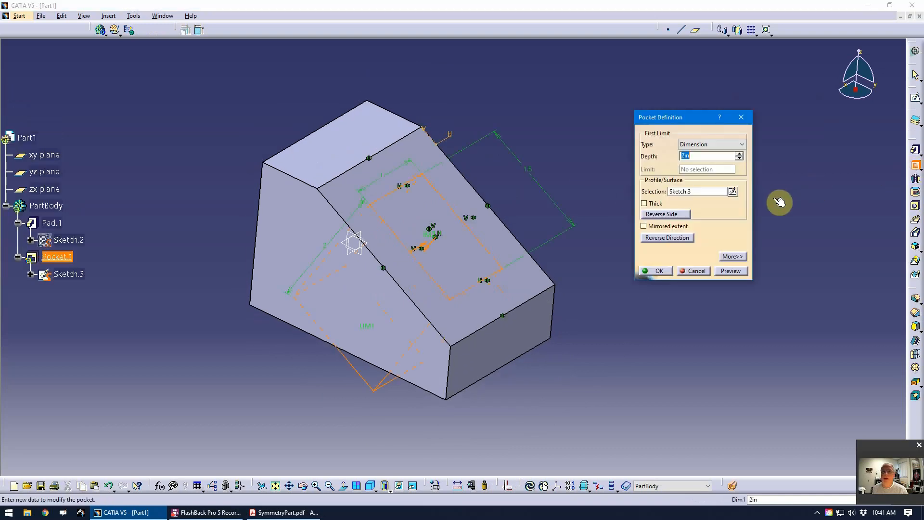
left_click(727, 145)
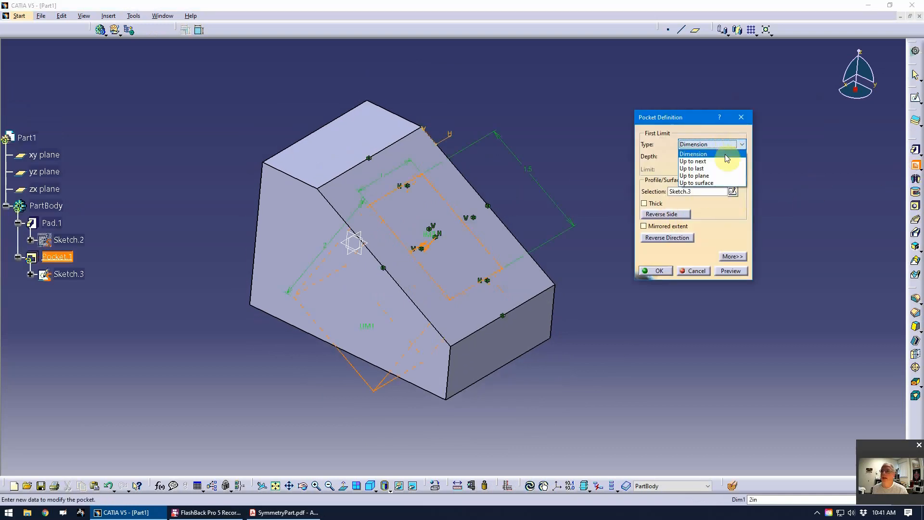
left_click(722, 168)
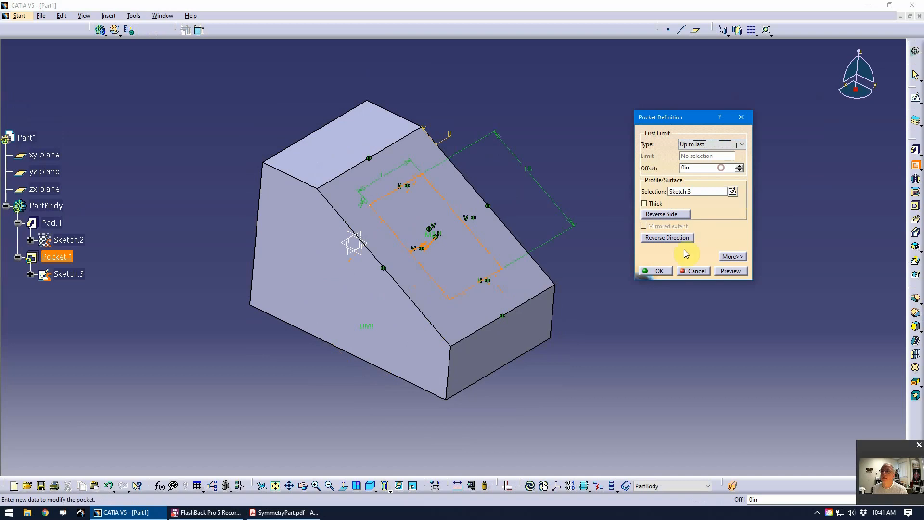
left_click(662, 271)
mouse_move(645, 250)
middle_mouse_down()
mouse_move(619, 210)
mouse_move(491, 250)
mouse_move(592, 227)
mouse_move(365, 231)
middle_mouse_up()
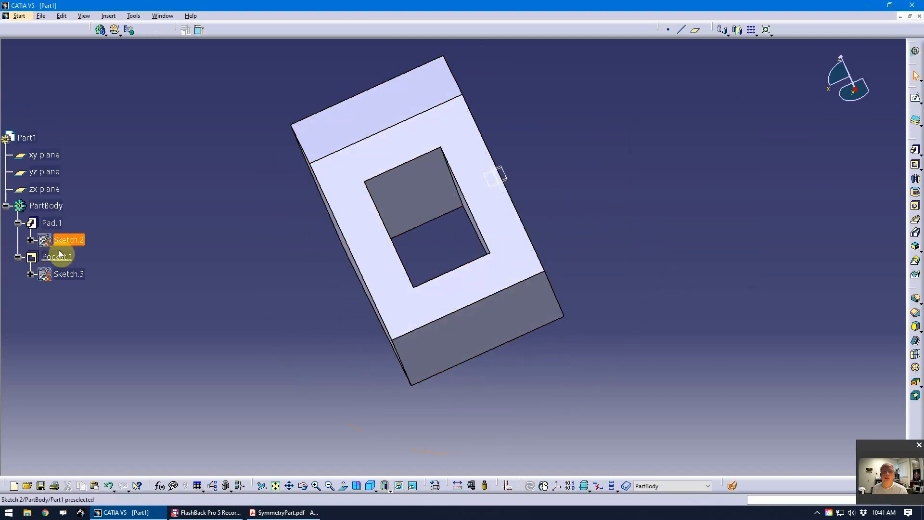
middle_click_drag(220, 246, 419, 304)
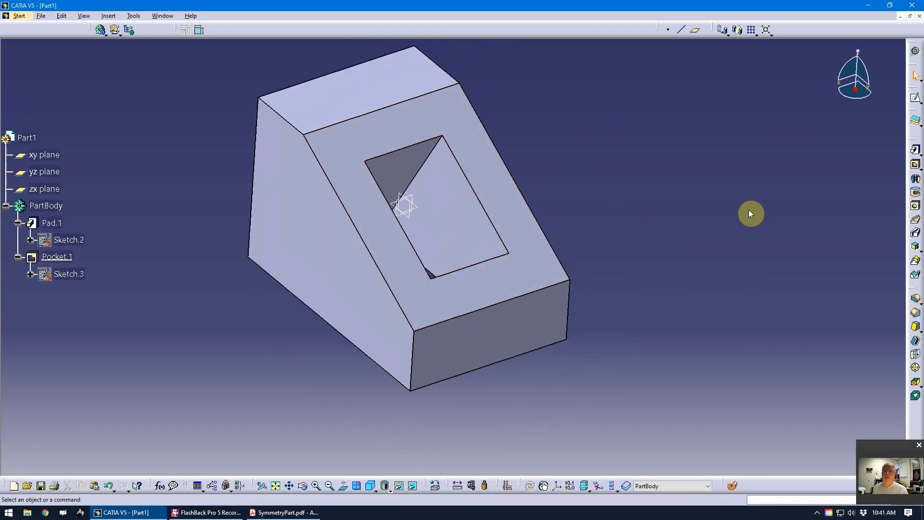